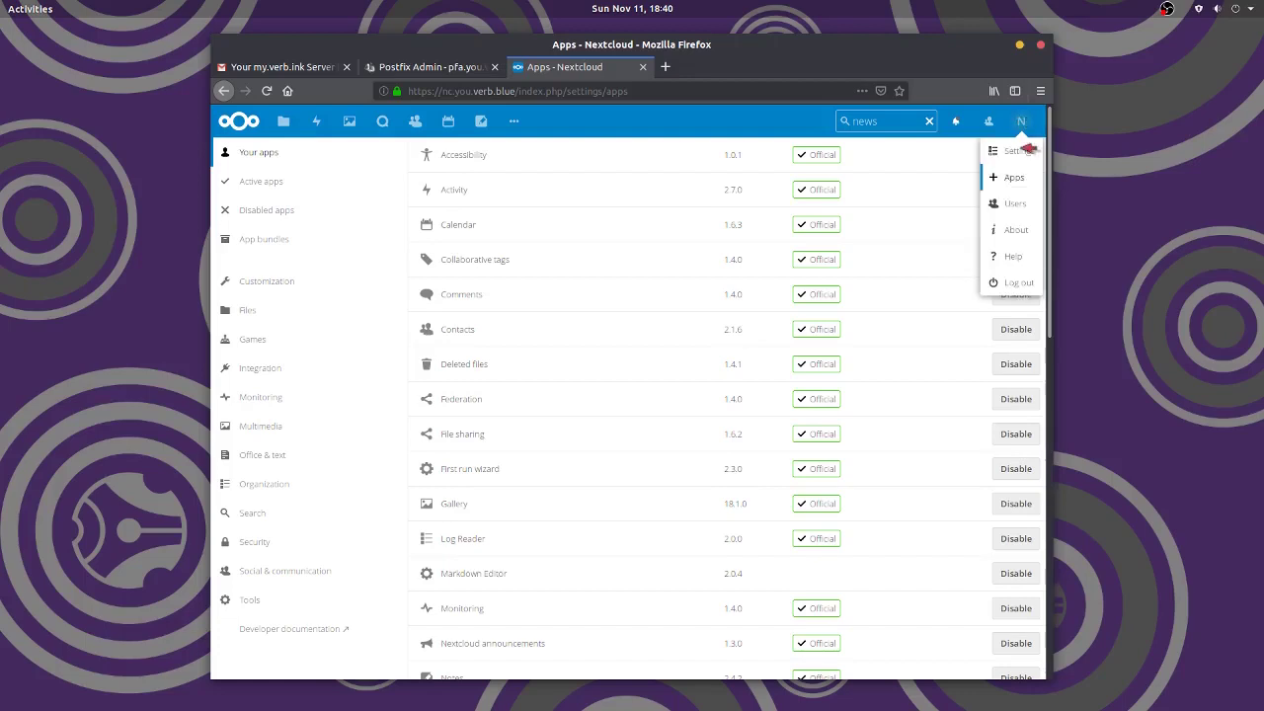
Create a user with username me, display name Me, an account password and an e-mail address, leaving the groups empty and the quota at default.
{"action": "left_click", "coordinate": [1011, 203]}
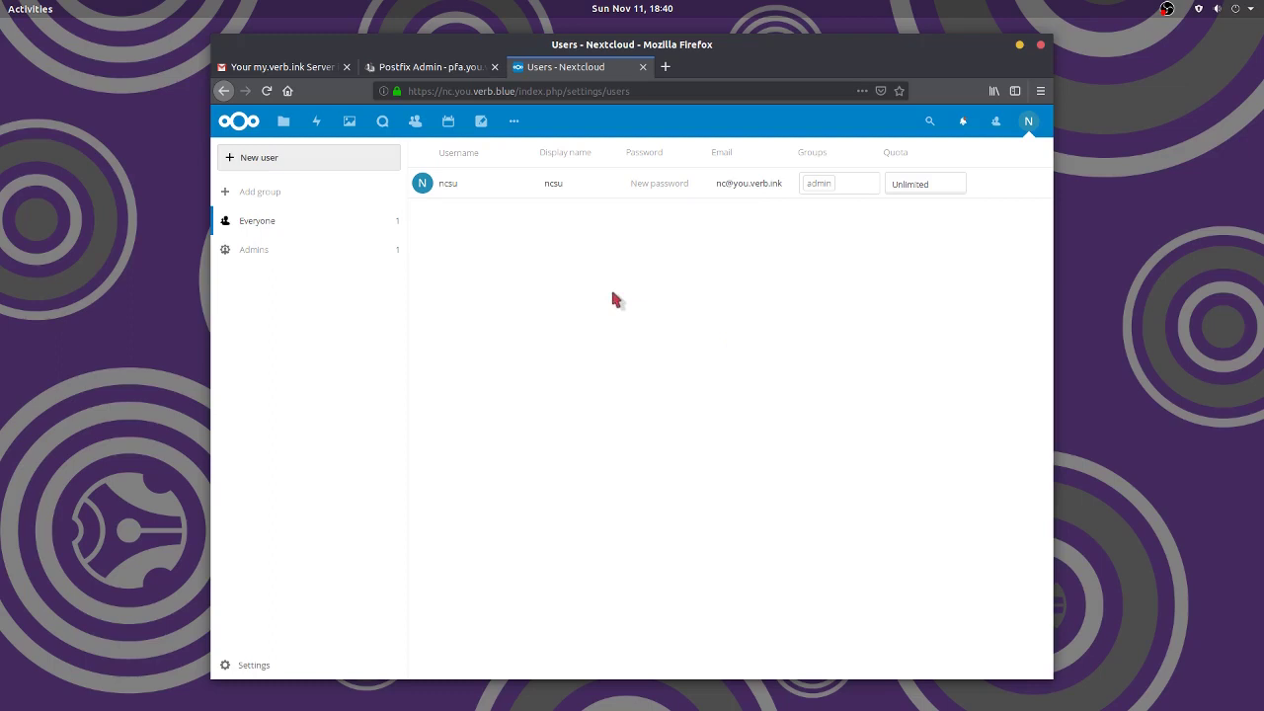
{"action": "left_click", "coordinate": [297, 159]}
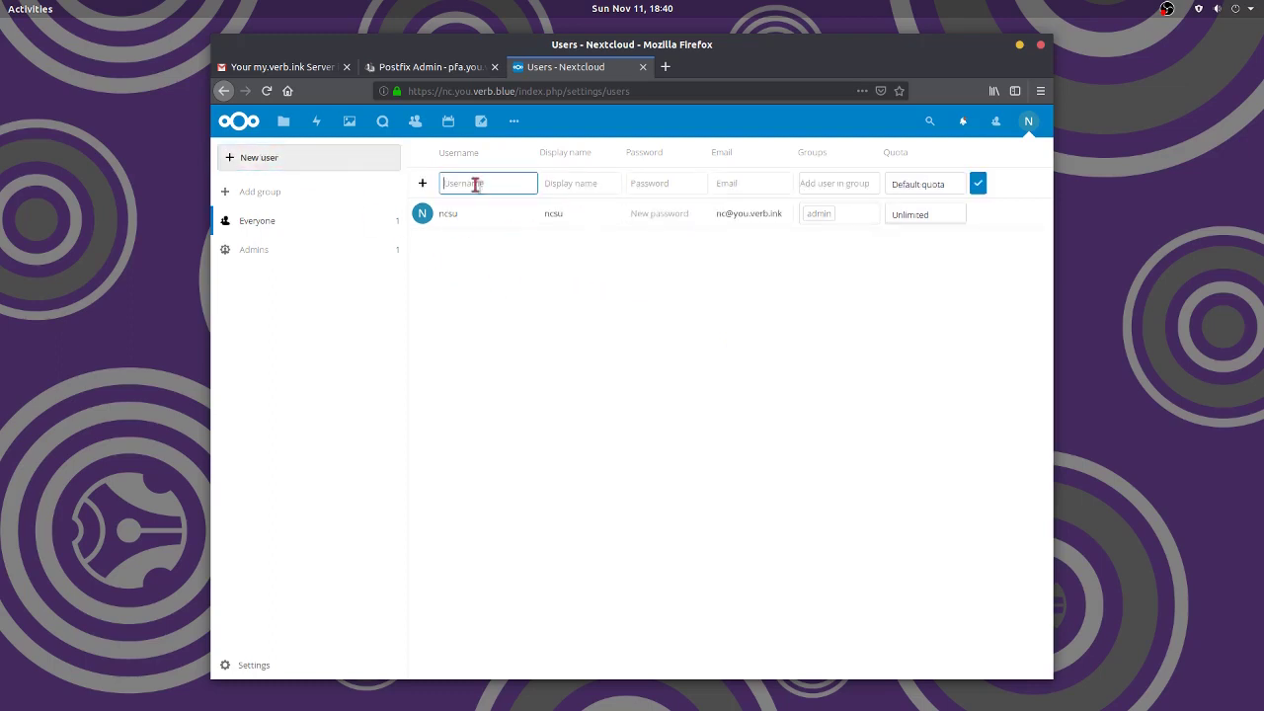
{"action": "type", "text": "me"}
{"action": "left_click", "coordinate": [579, 183]}
{"action": "type", "text": "Me"}
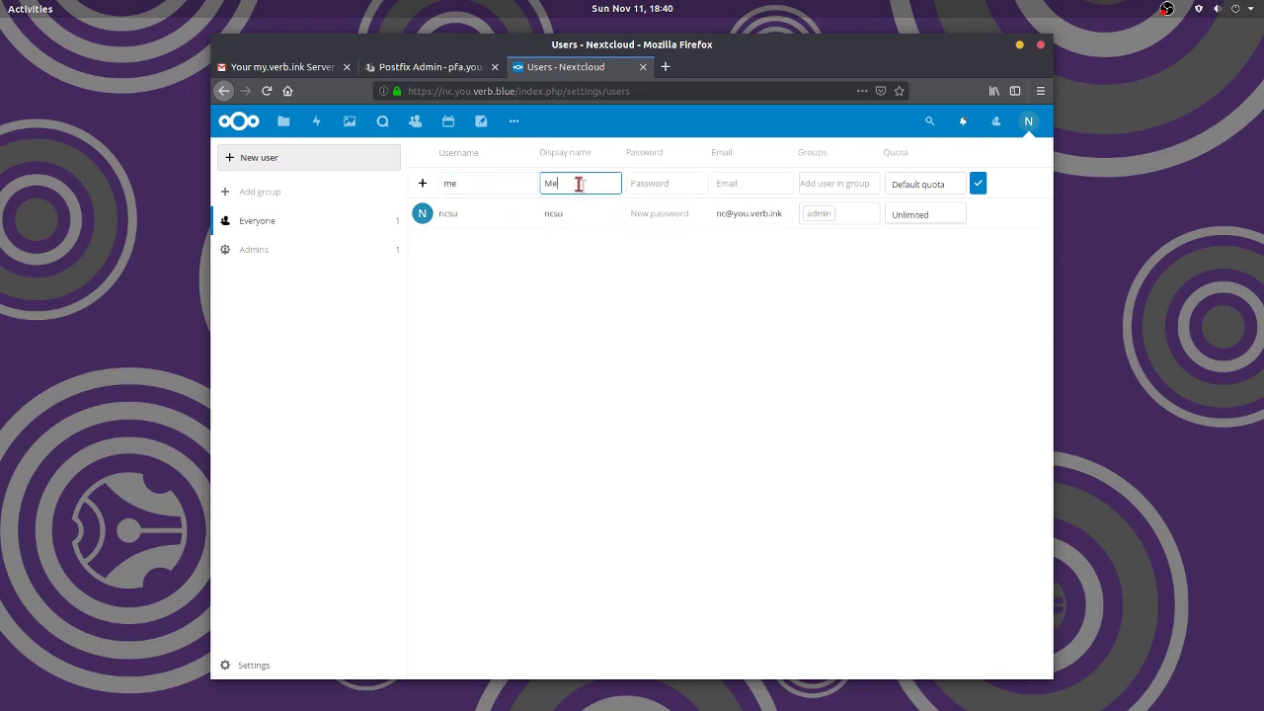
{"action": "key", "text": "Tab"}
{"action": "type", "text": "•••••"}
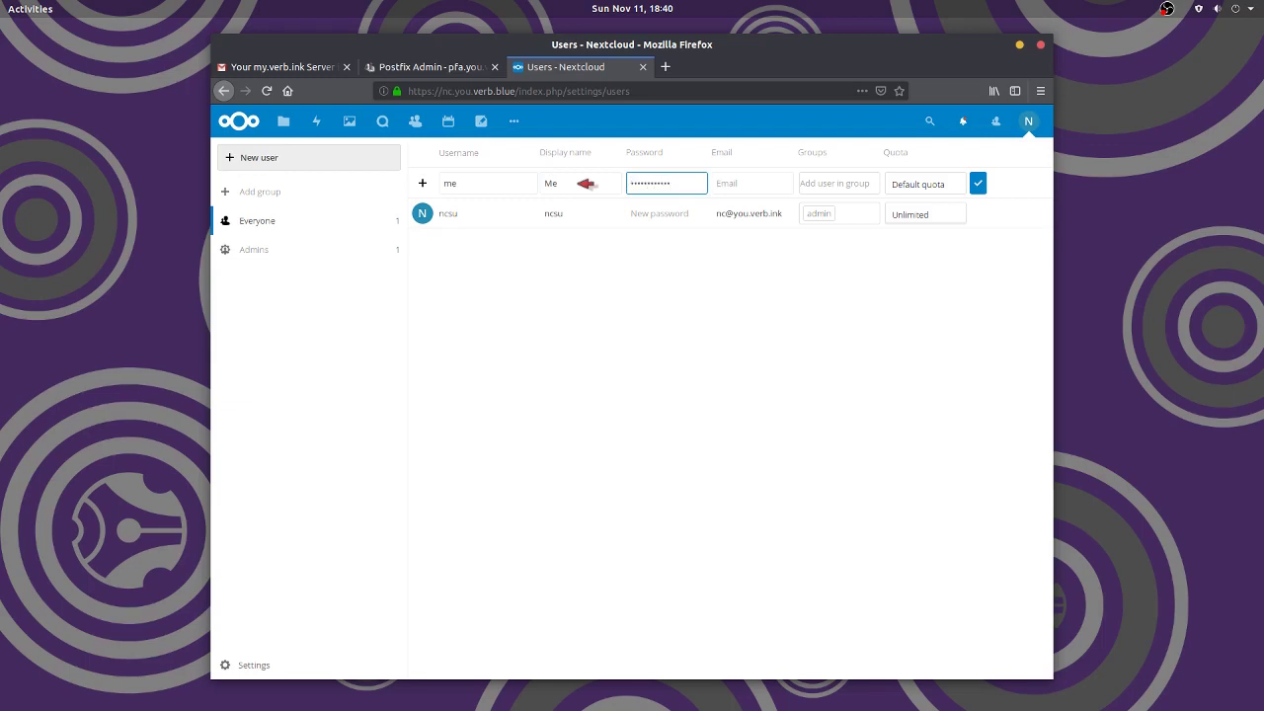
{"action": "left_click", "coordinate": [755, 180]}
{"action": "left_click", "coordinate": [846, 182]}
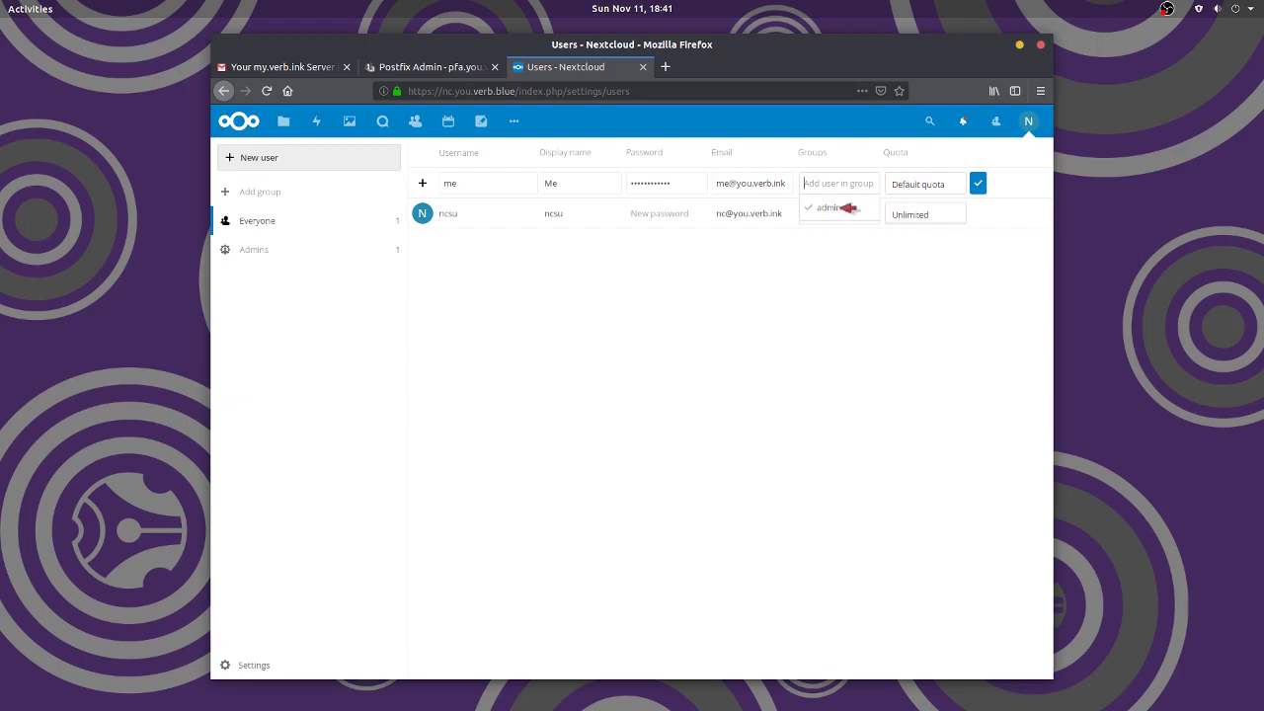
{"action": "left_click", "coordinate": [977, 183]}
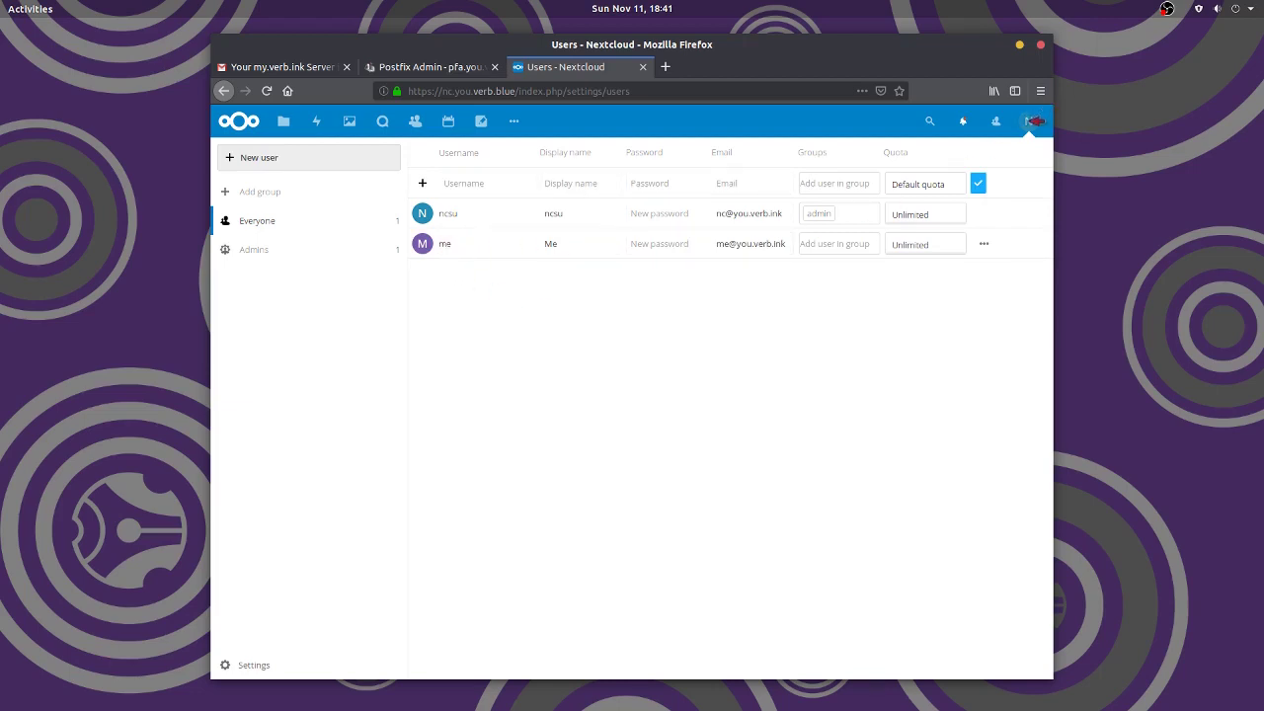
Log out of the admin account and log in as me with the account password.
{"action": "left_click", "coordinate": [1028, 120]}
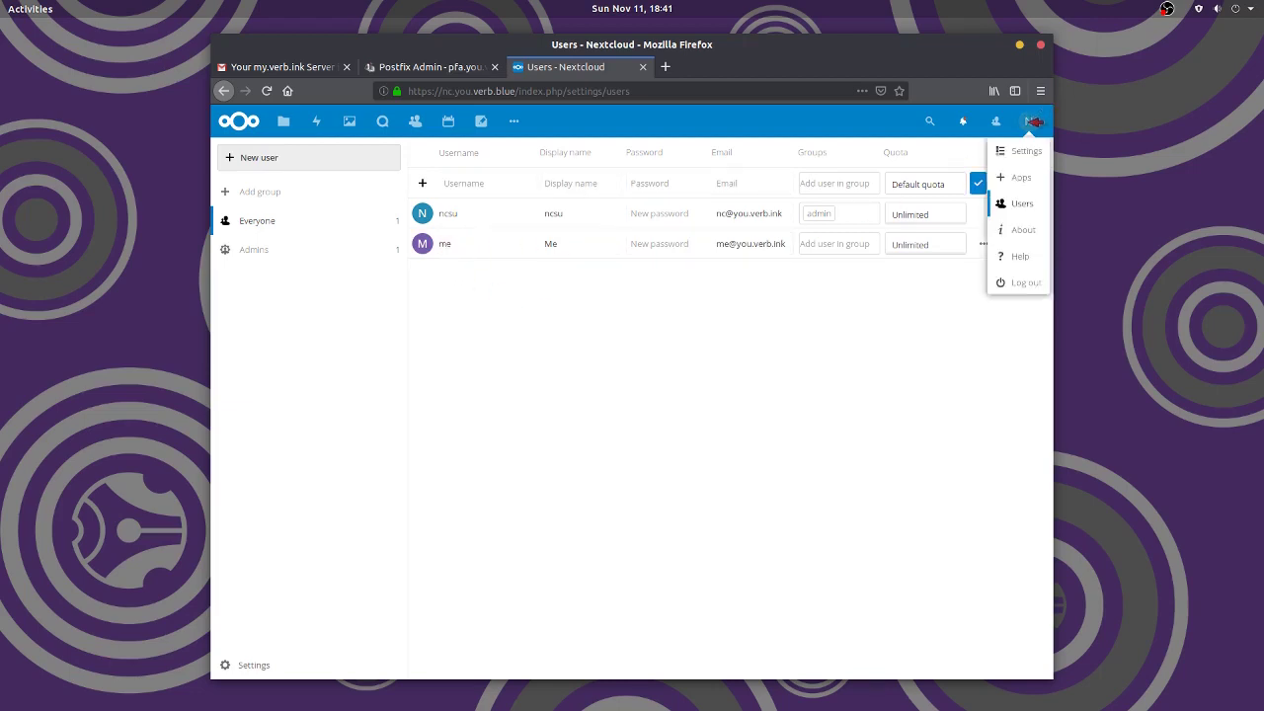
{"action": "left_click", "coordinate": [1025, 286]}
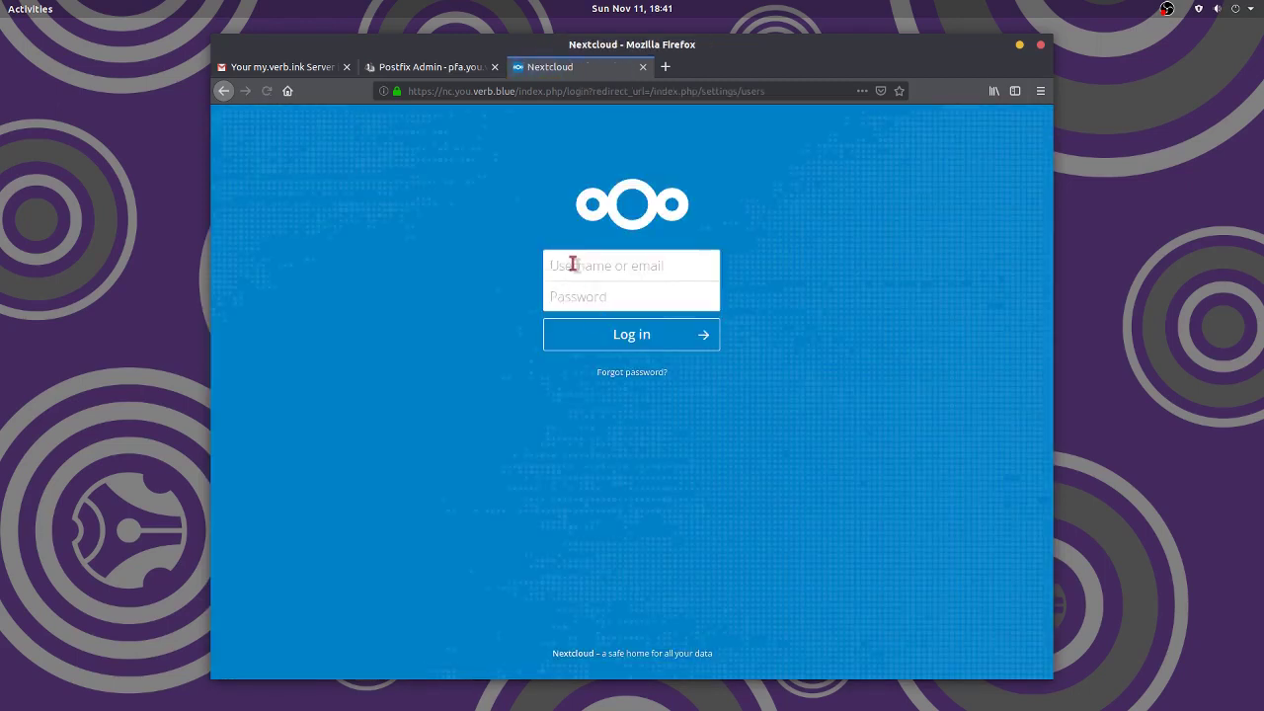
{"action": "type", "text": "m"}
{"action": "type", "text": "••"}
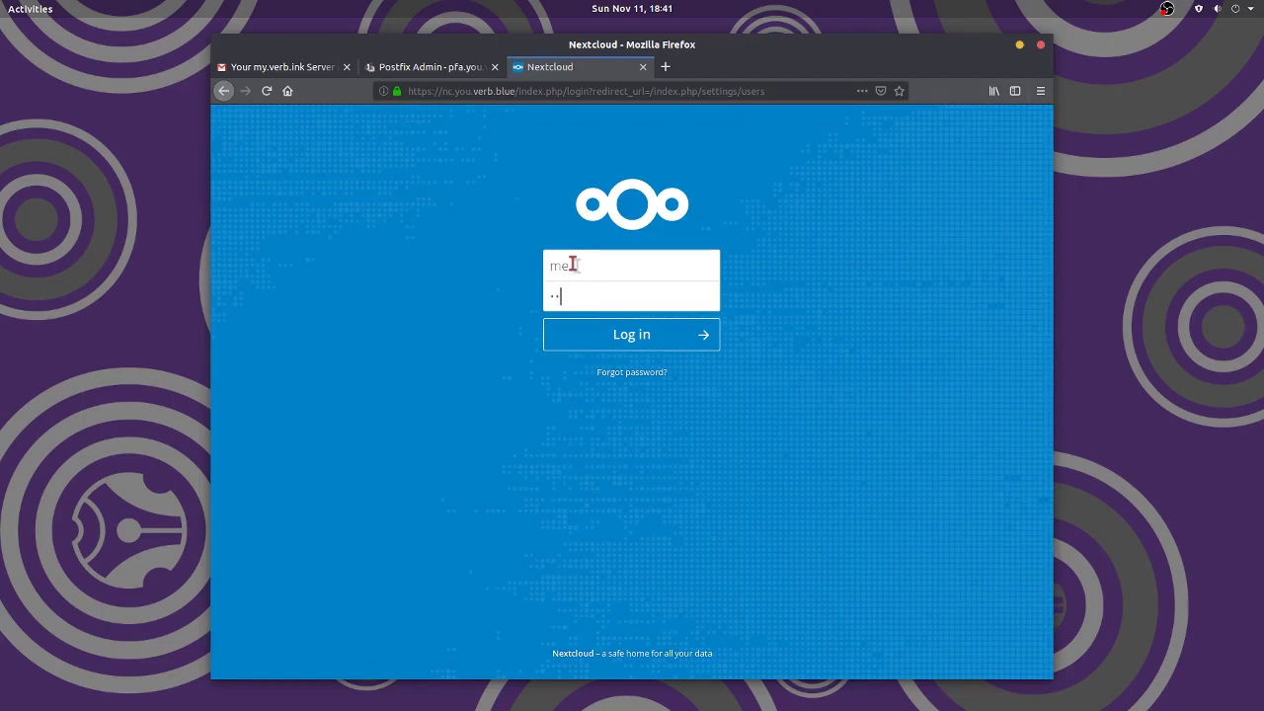
{"action": "key", "text": "Return"}
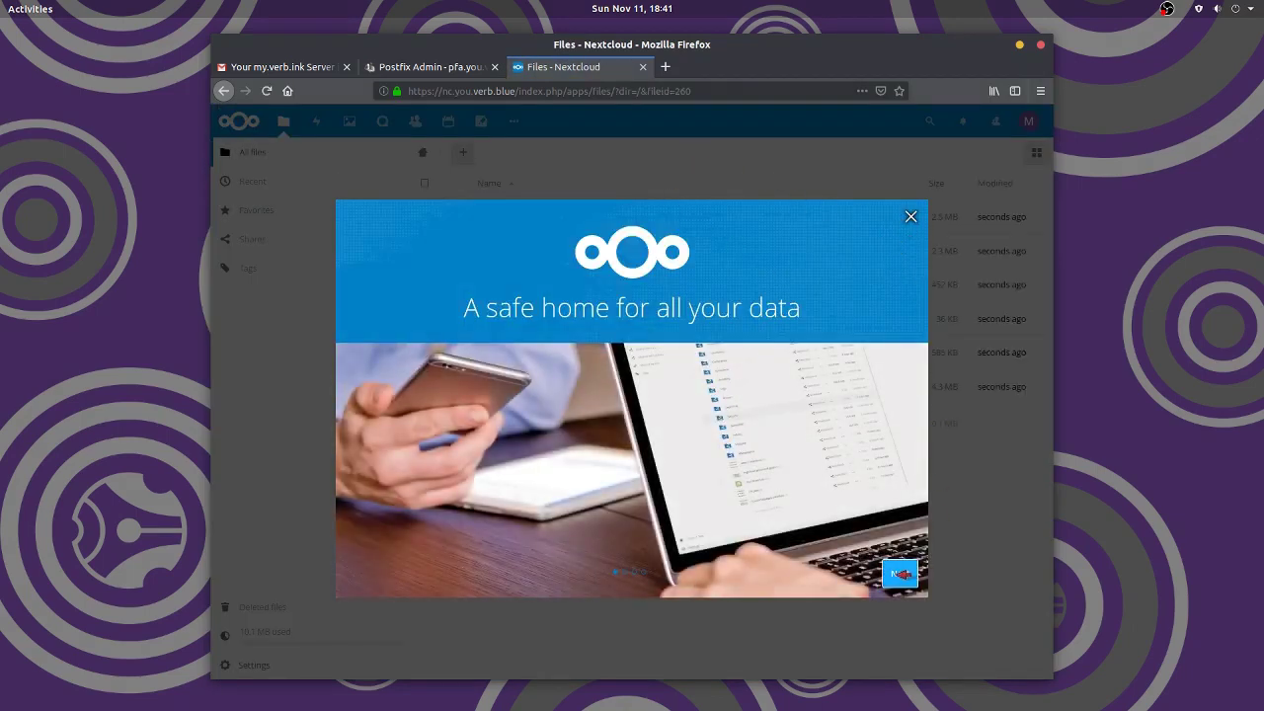
Go through the first-run introduction to its end and start using Nextcloud.
{"action": "left_click", "coordinate": [900, 573]}
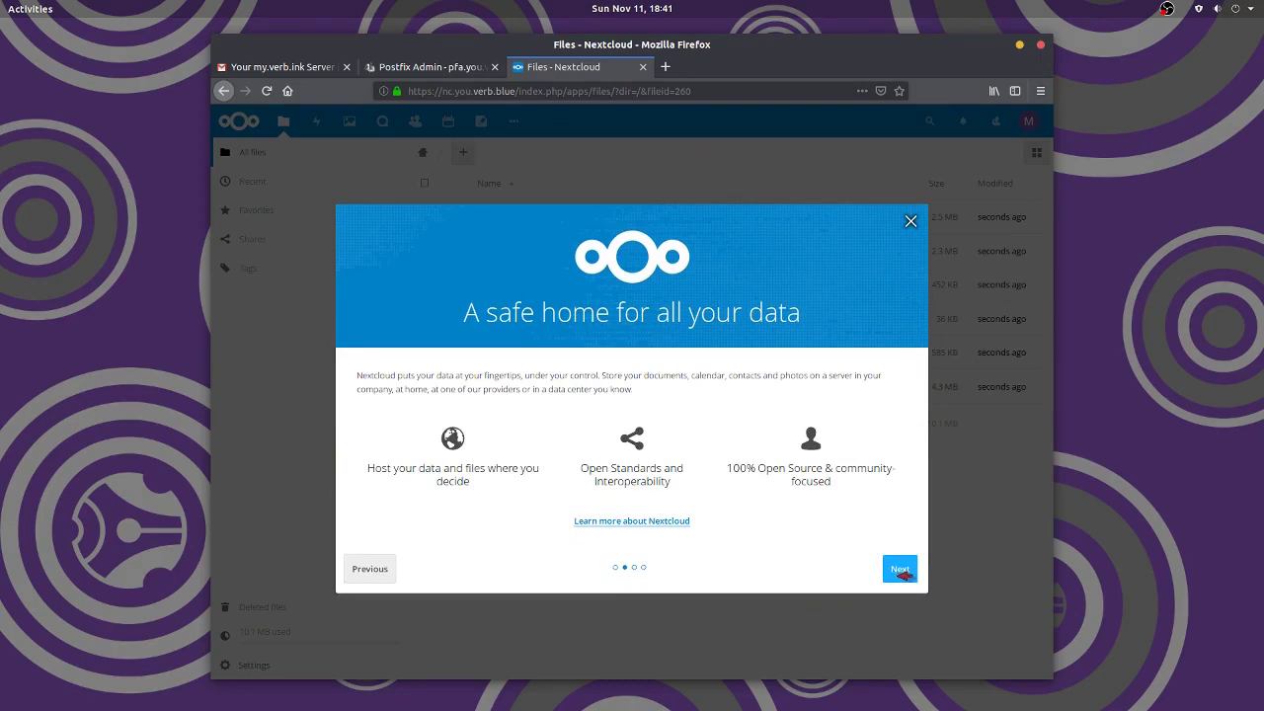
{"action": "left_click", "coordinate": [900, 571]}
{"action": "left_click", "coordinate": [899, 507]}
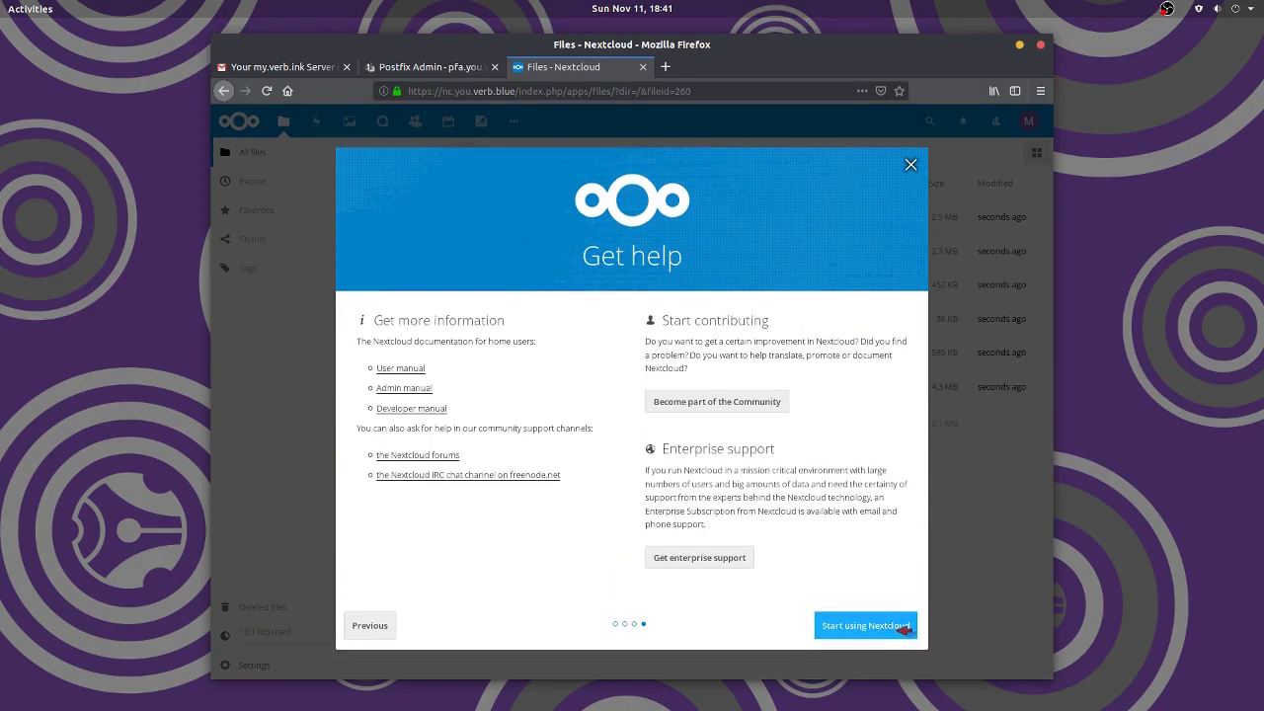
{"action": "left_click", "coordinate": [901, 628]}
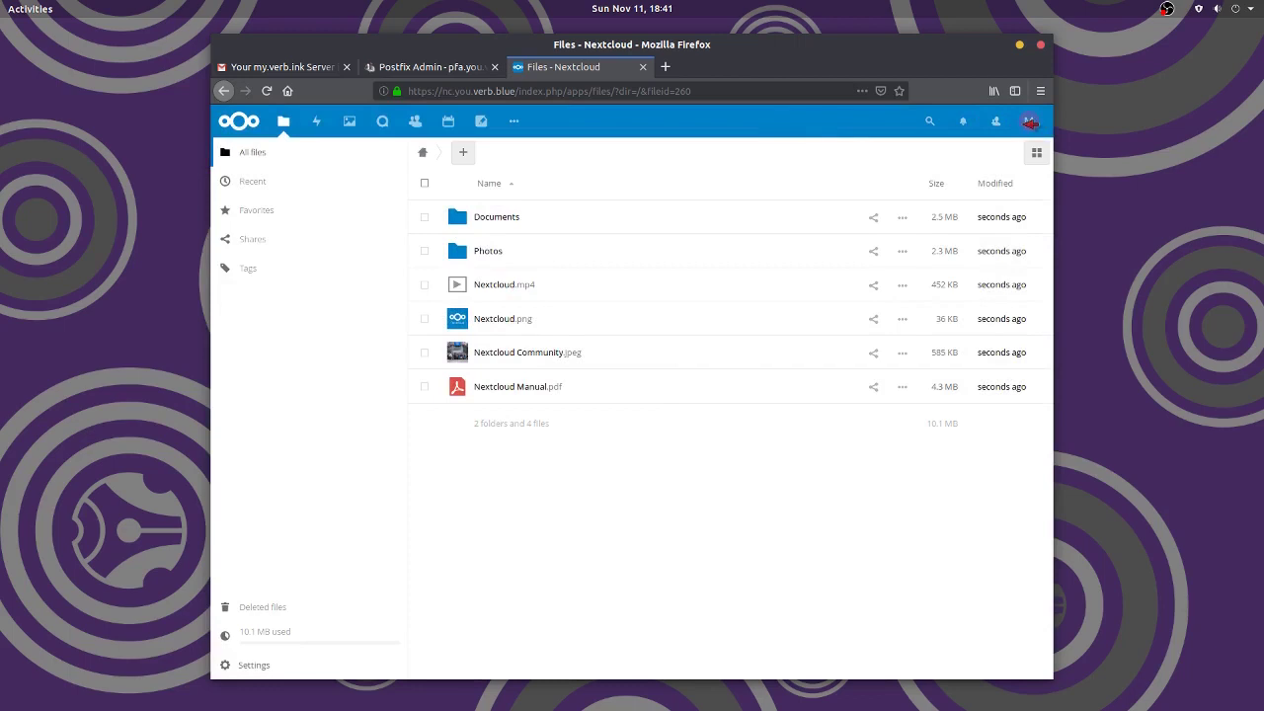
Look at the personal info settings of the new account and return to its files.
{"action": "left_click", "coordinate": [1028, 121]}
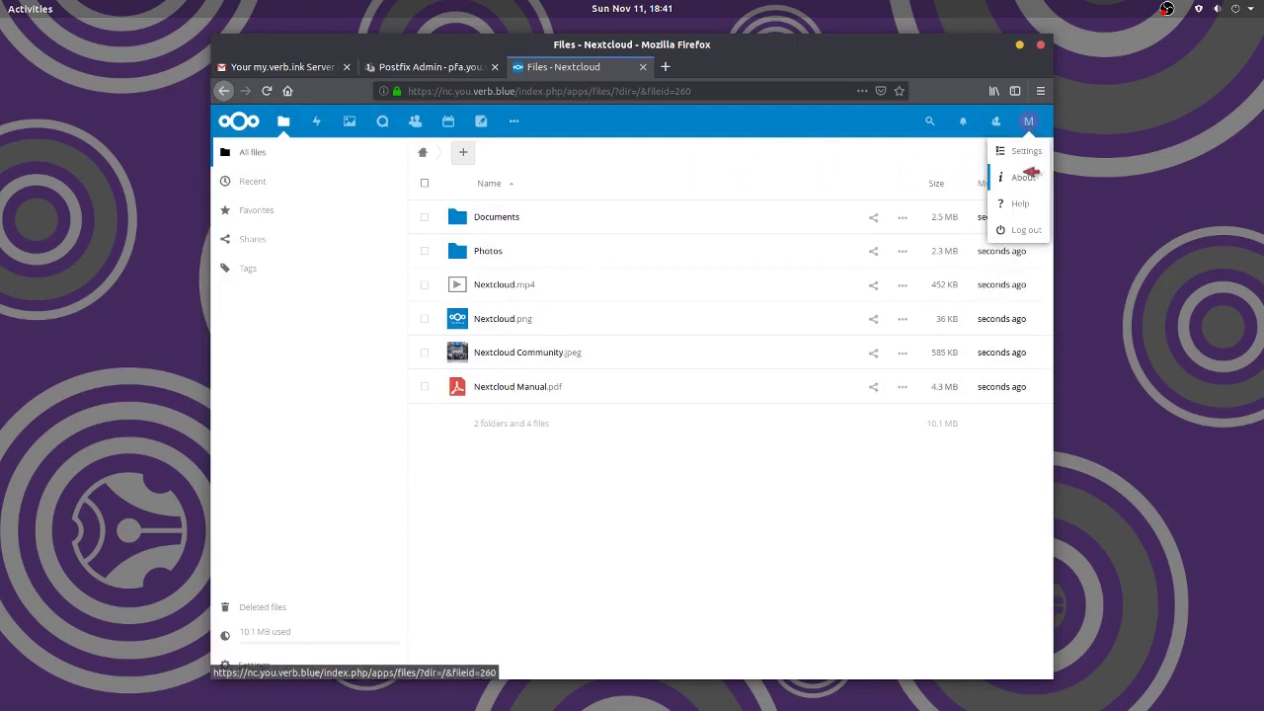
{"action": "left_click", "coordinate": [1025, 151]}
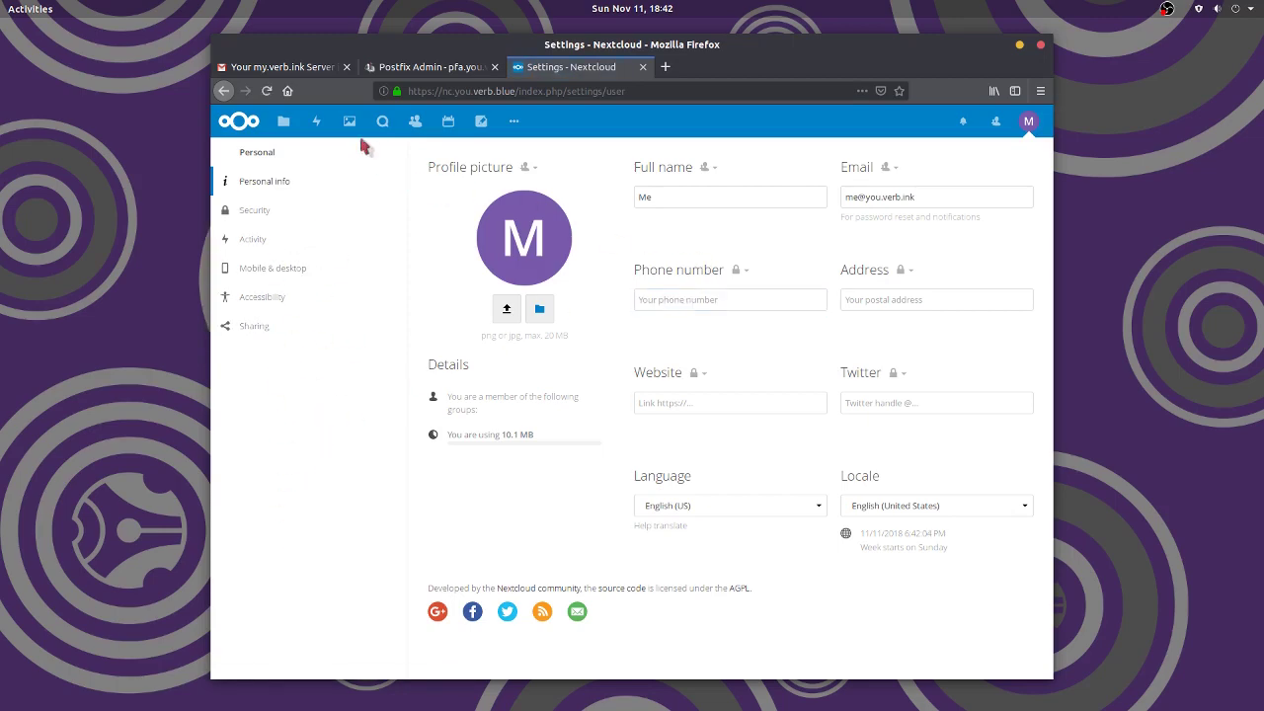
{"action": "left_click", "coordinate": [290, 121]}
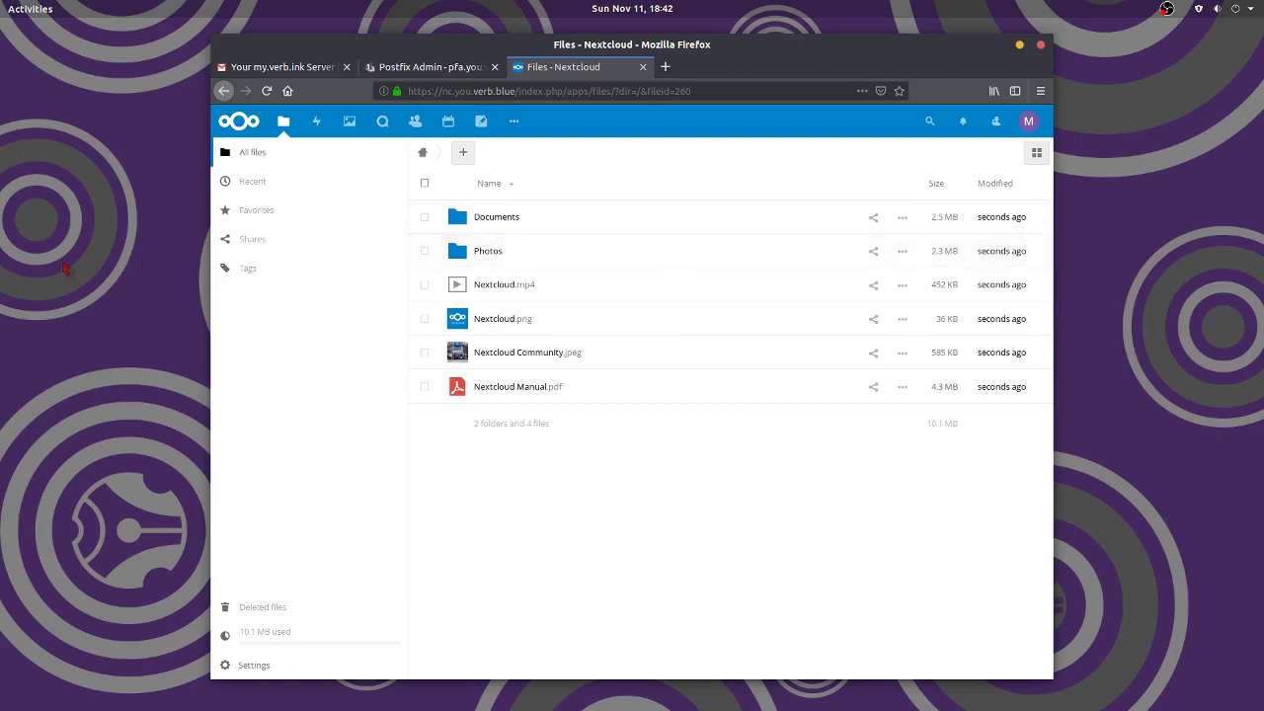
Search the desktop for nextcloud and launch the Nextcloud desktop client.
{"action": "key", "text": "super"}
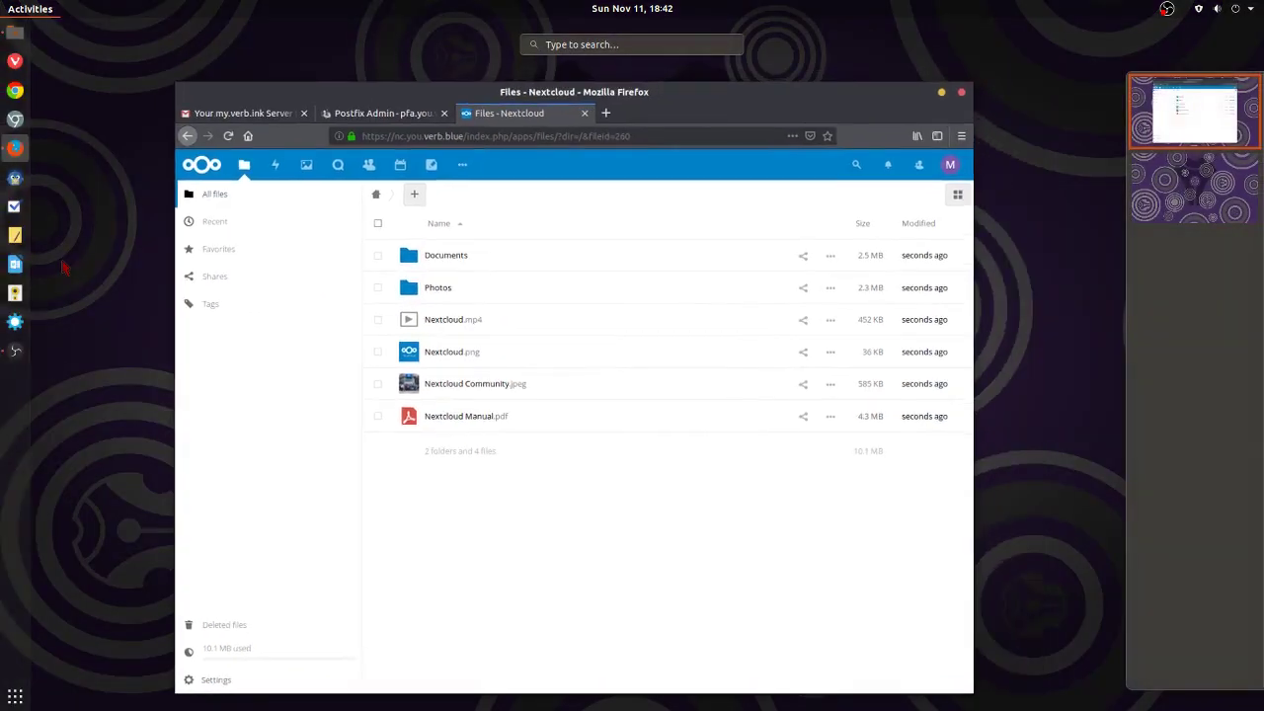
{"action": "type", "text": "nextl"}
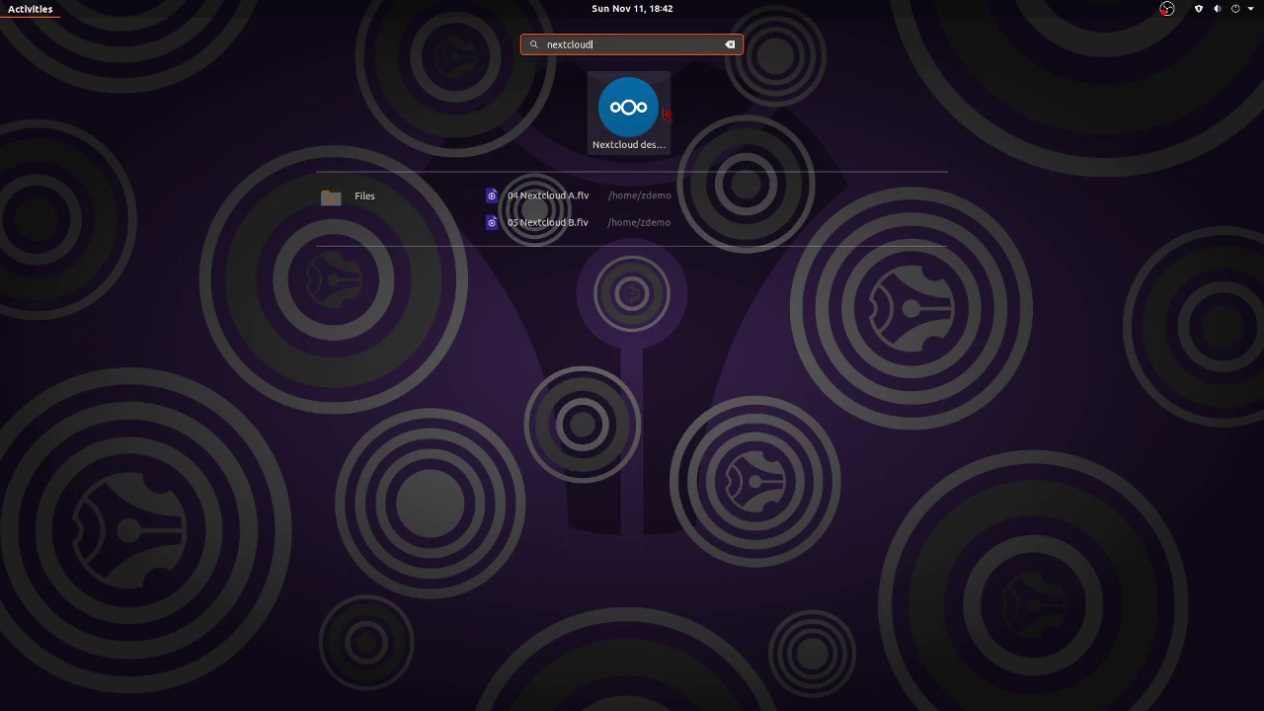
{"action": "left_click", "coordinate": [633, 116]}
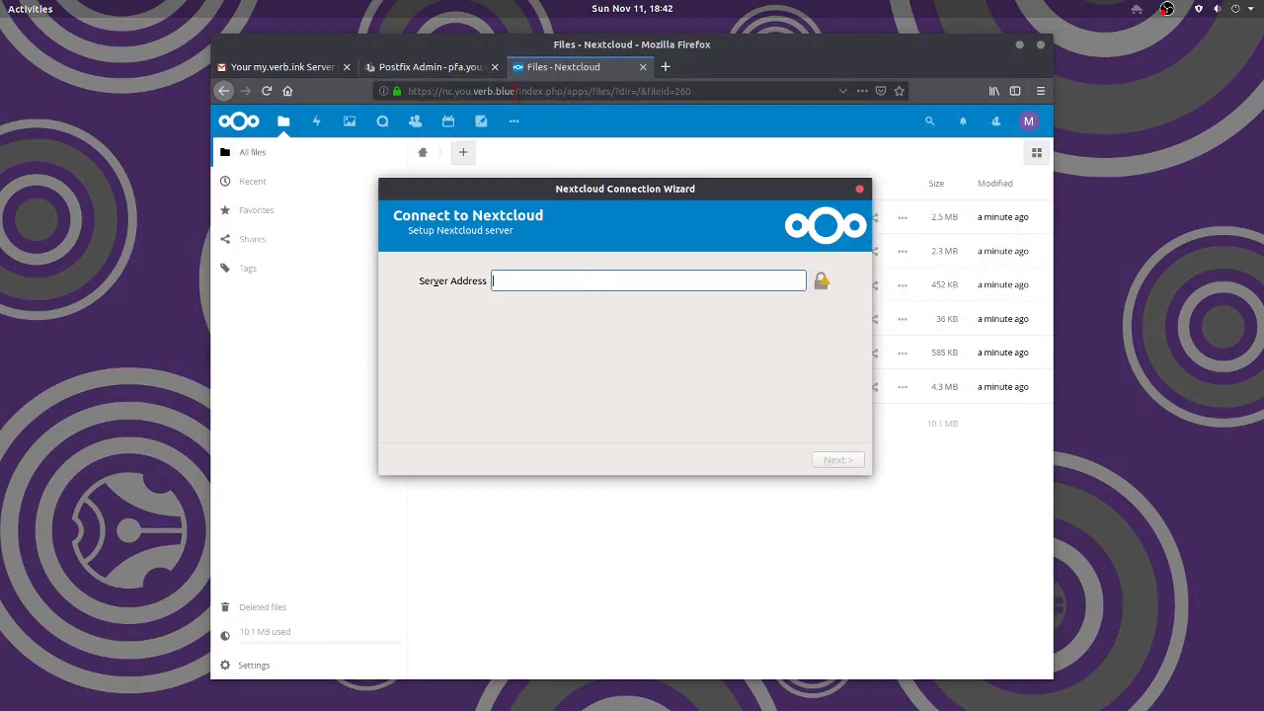
{"action": "left_click_drag", "start_coordinate": [518, 91], "coordinate": [407, 91]}
{"action": "key", "text": "cmd+c"}
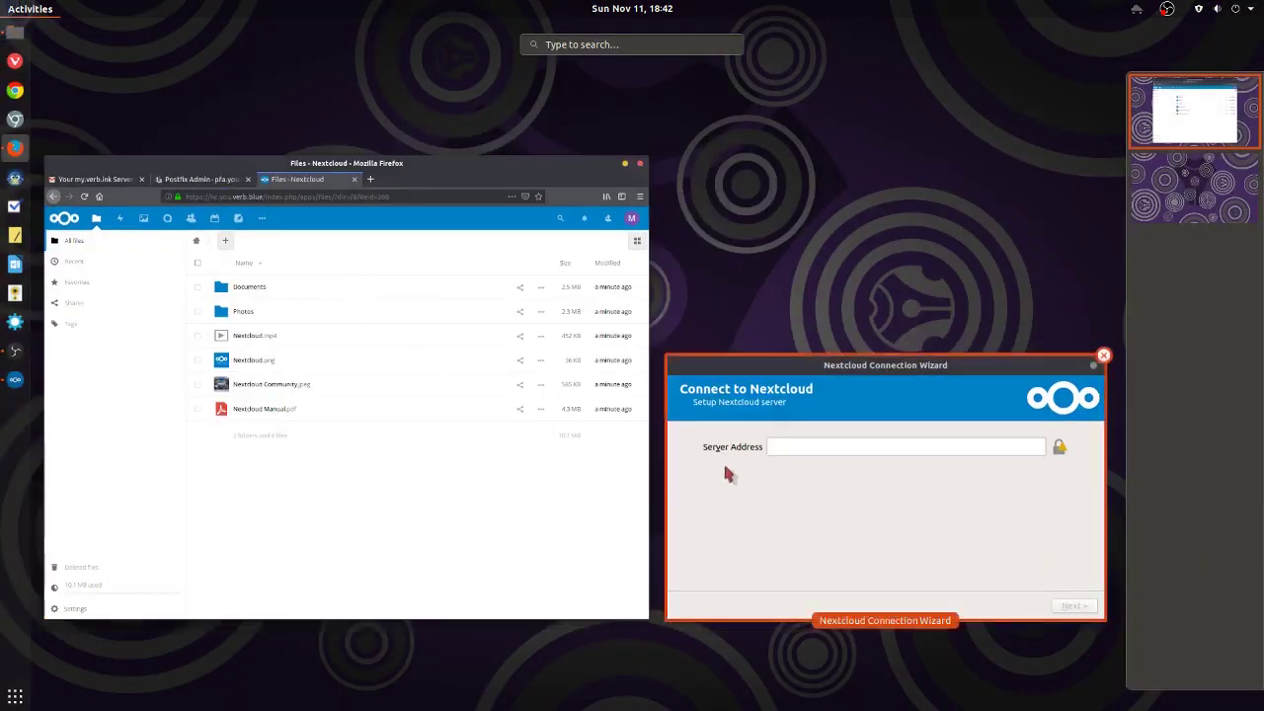
{"action": "left_click", "coordinate": [725, 464]}
{"action": "middle_click", "coordinate": [581, 279]}
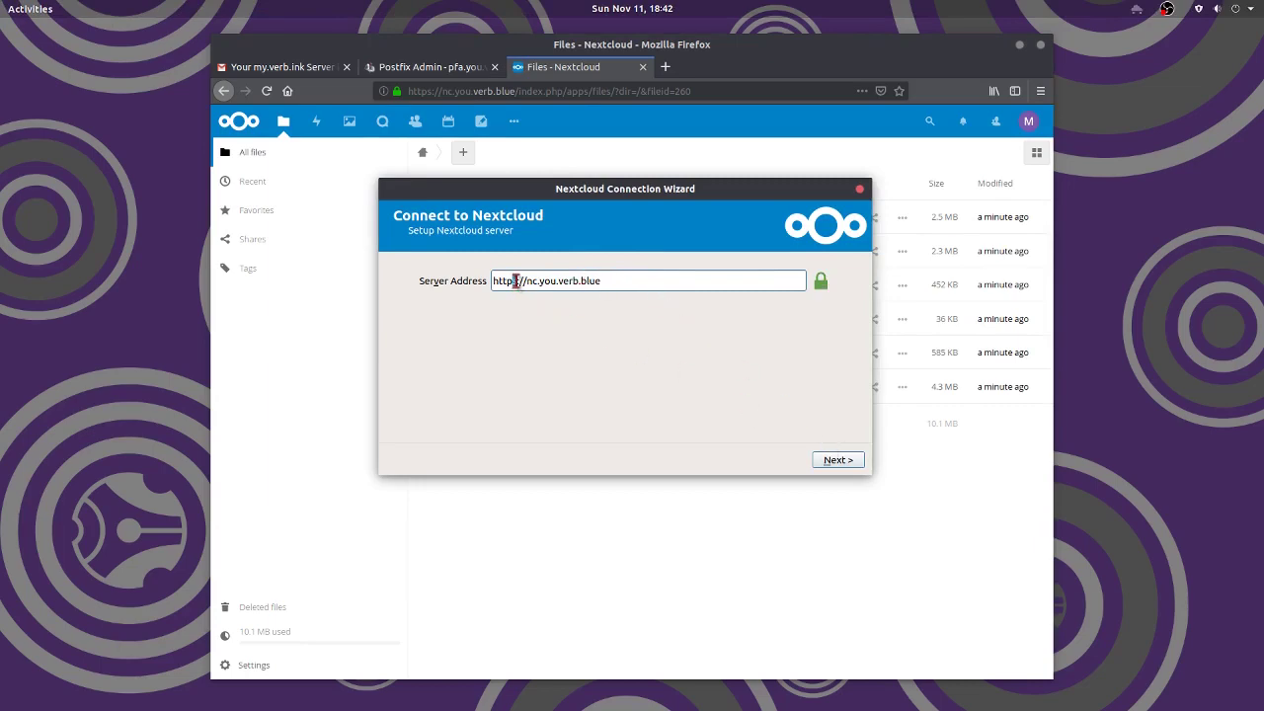
{"action": "left_click", "coordinate": [538, 282]}
{"action": "left_click", "coordinate": [830, 464]}
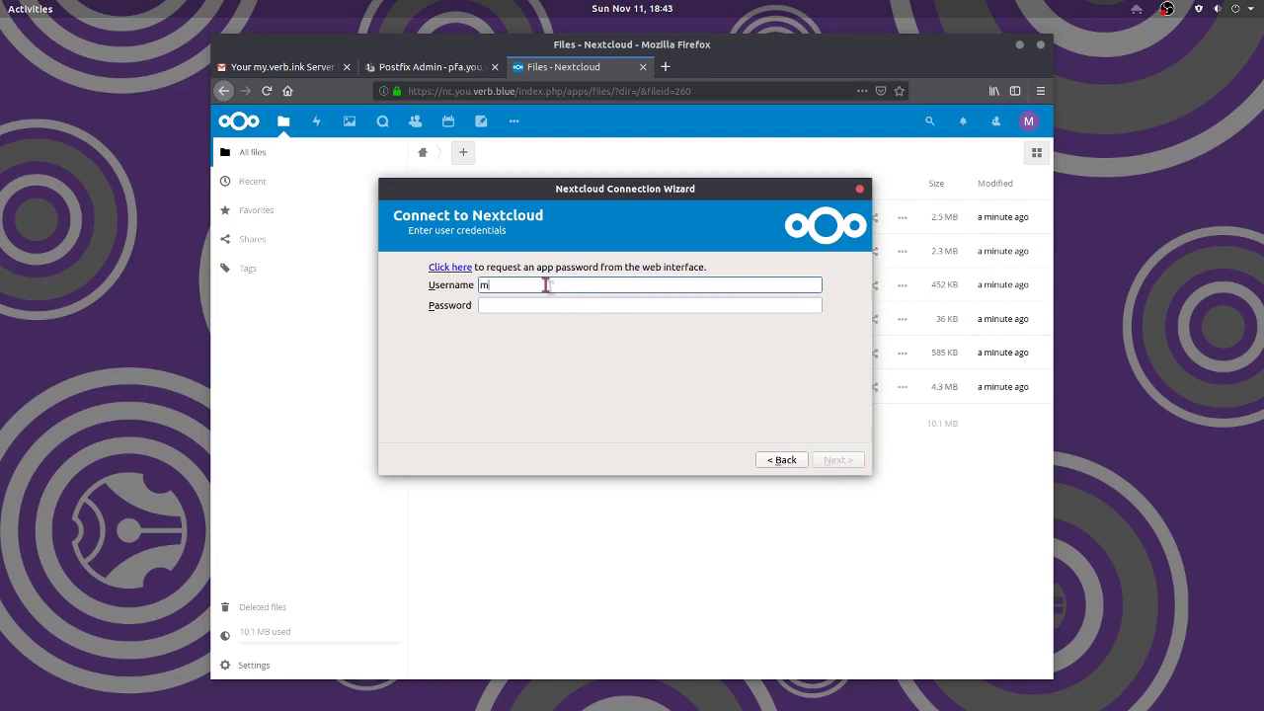
Enter the username me and the account password in the connection wizard and continue to the local folder options.
{"action": "key", "text": "Tab"}
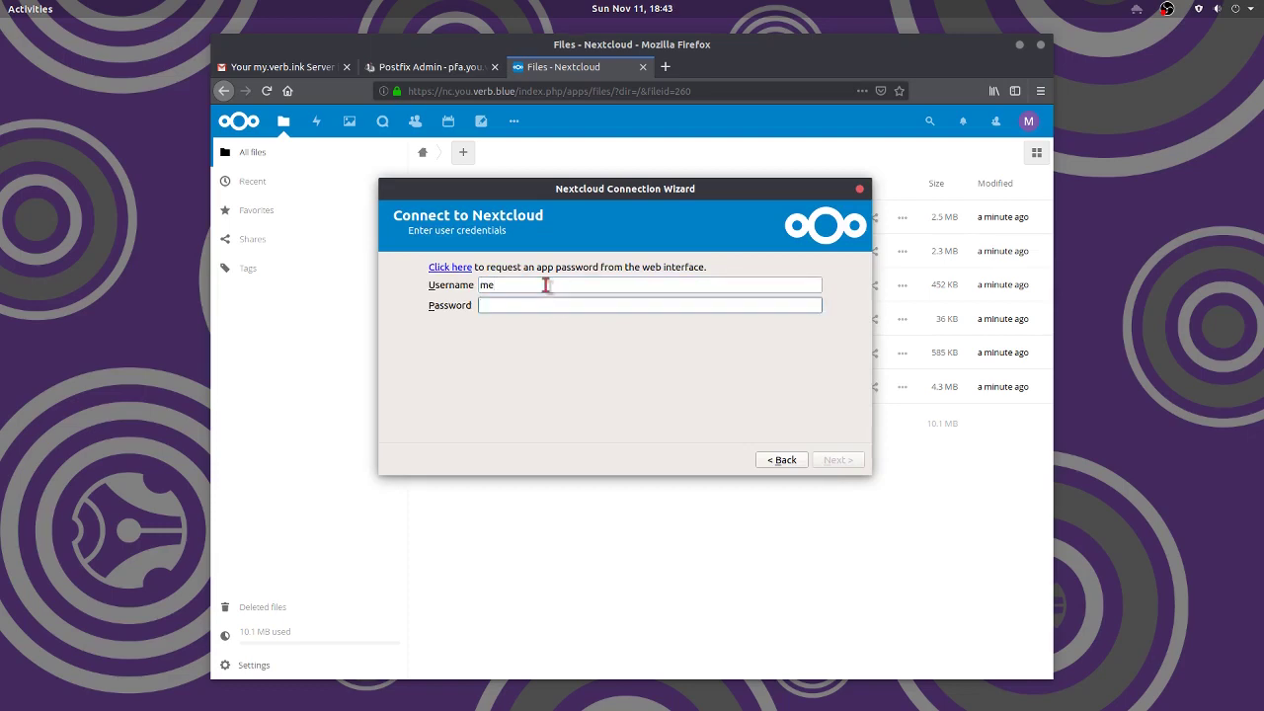
{"action": "type", "text": "************"}
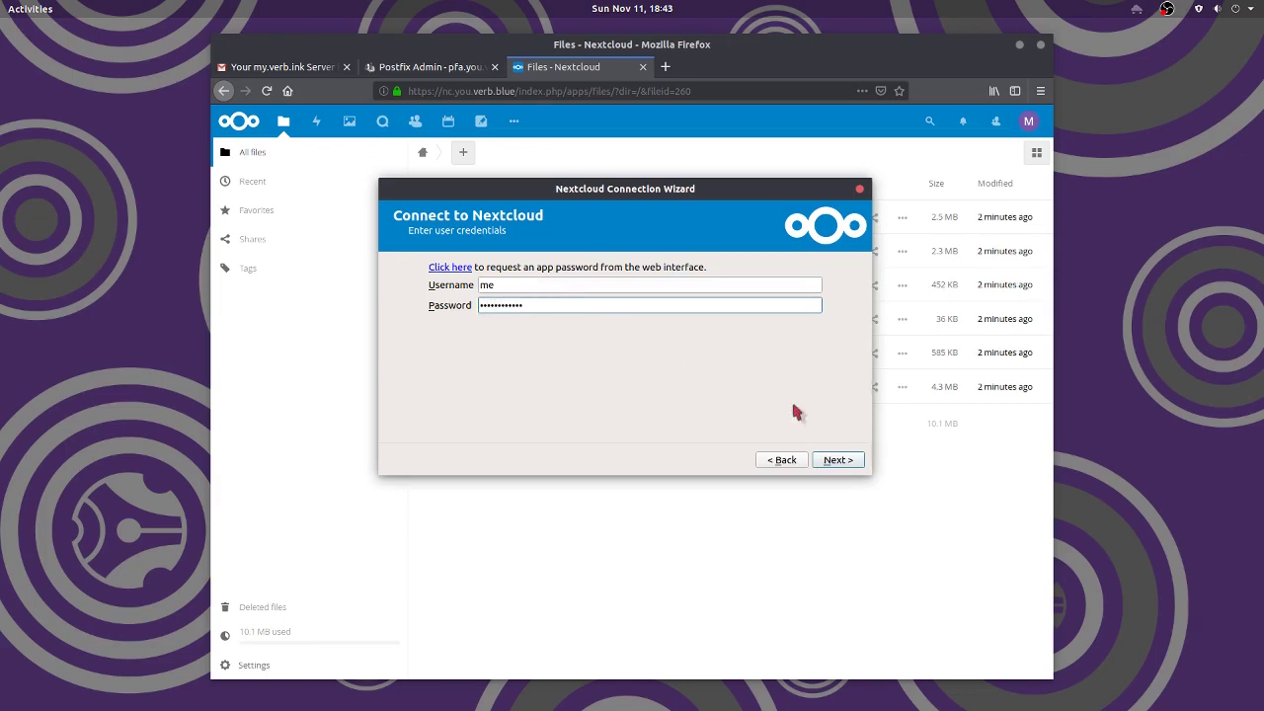
{"action": "left_click", "coordinate": [838, 460]}
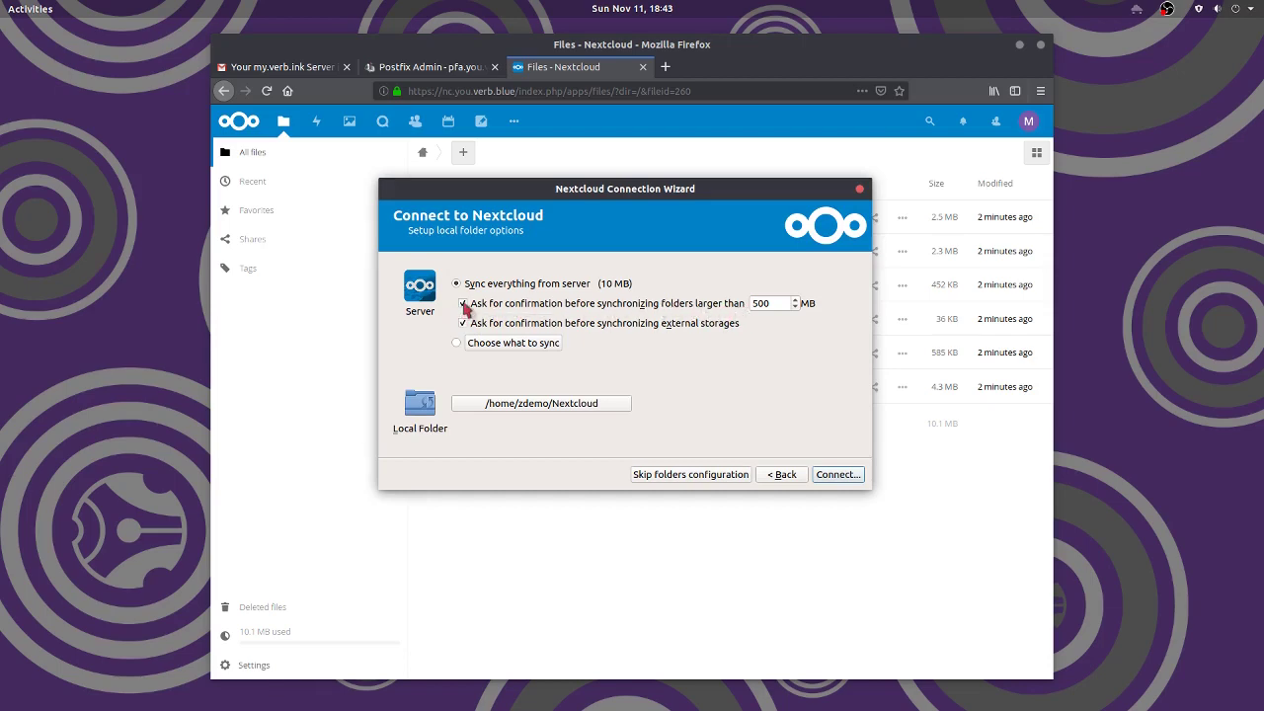
Turn off confirmation for synchronizing large folders, keep /home/zdemo/Nextcloud as the local folder, and connect.
{"action": "left_click", "coordinate": [464, 304]}
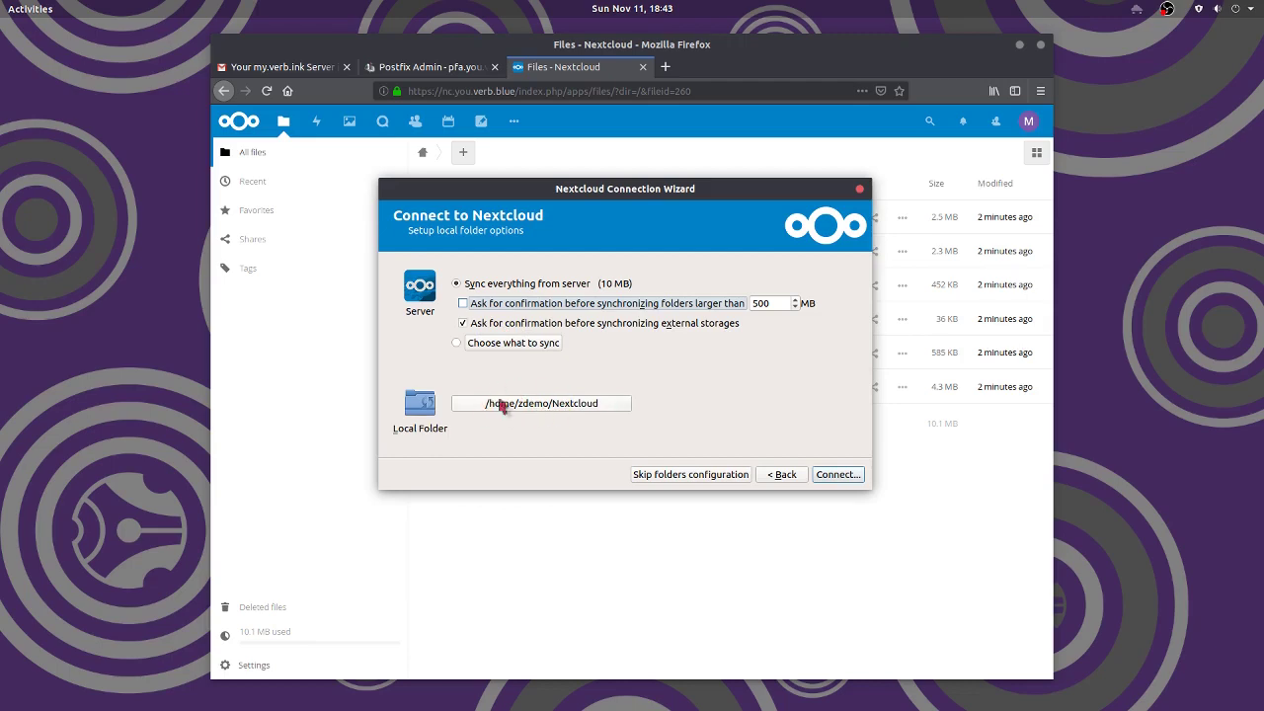
{"action": "left_click", "coordinate": [612, 413]}
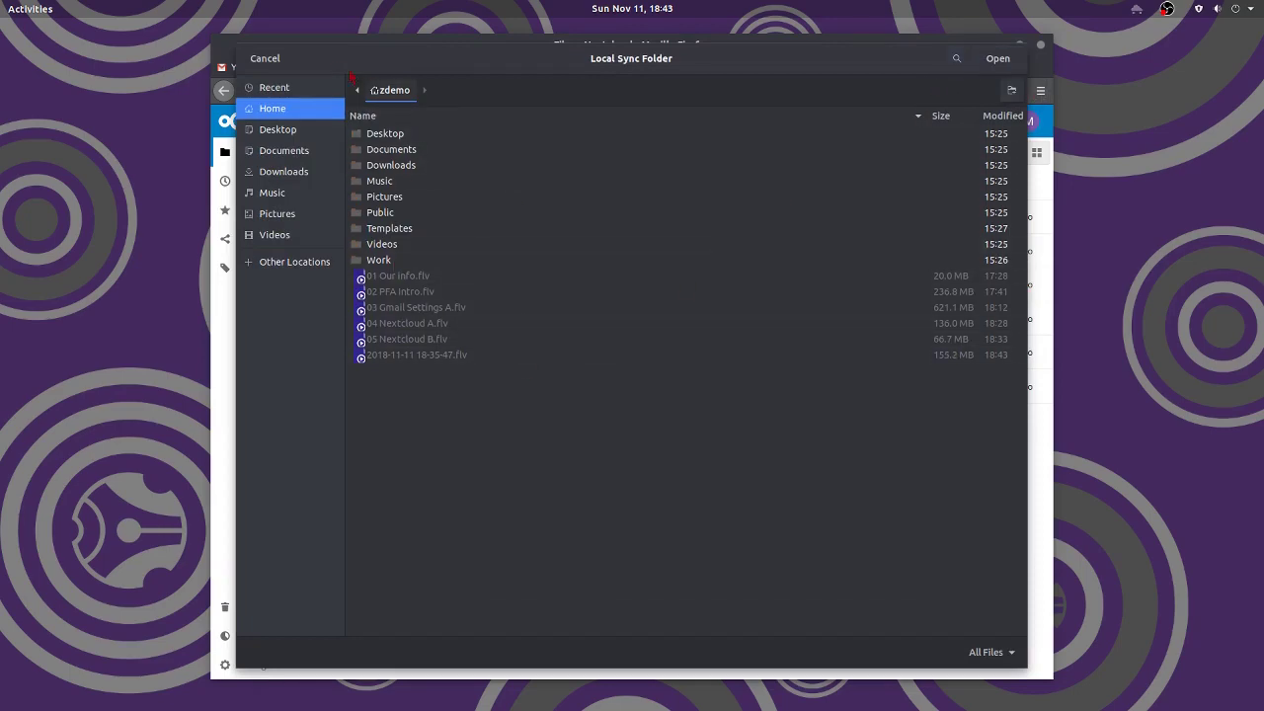
{"action": "left_click", "coordinate": [265, 59]}
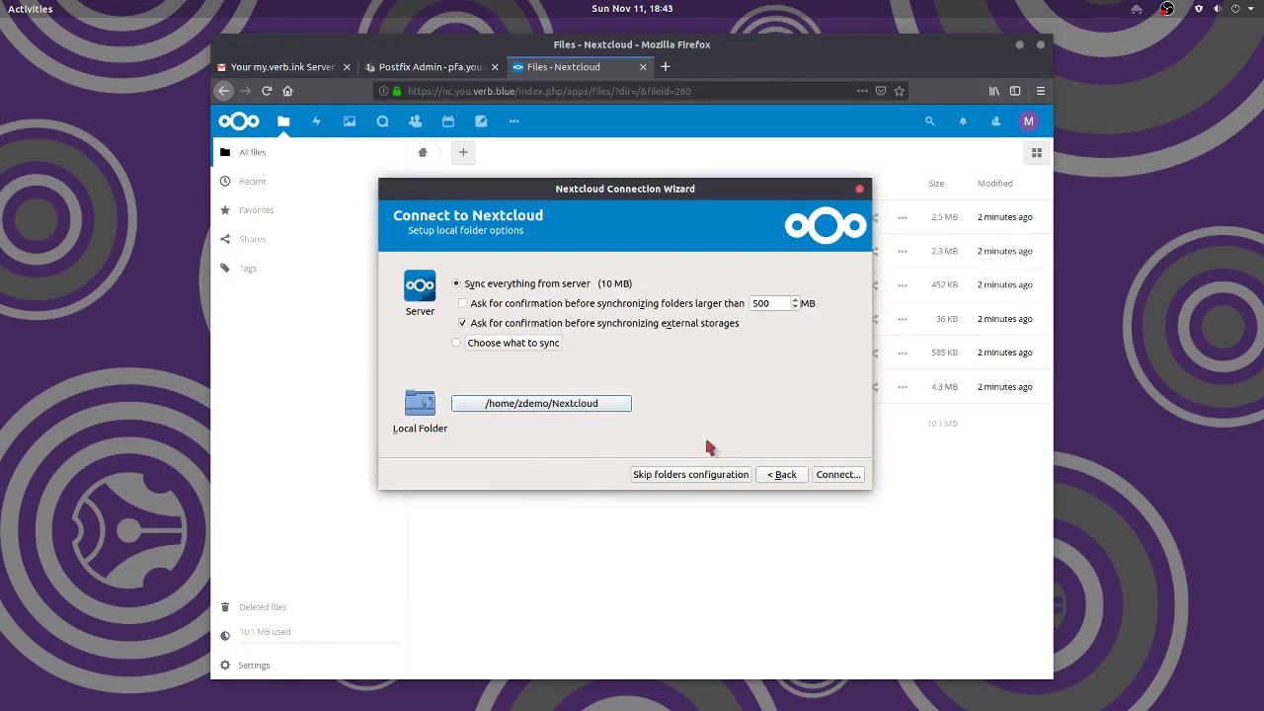
{"action": "left_click", "coordinate": [838, 475]}
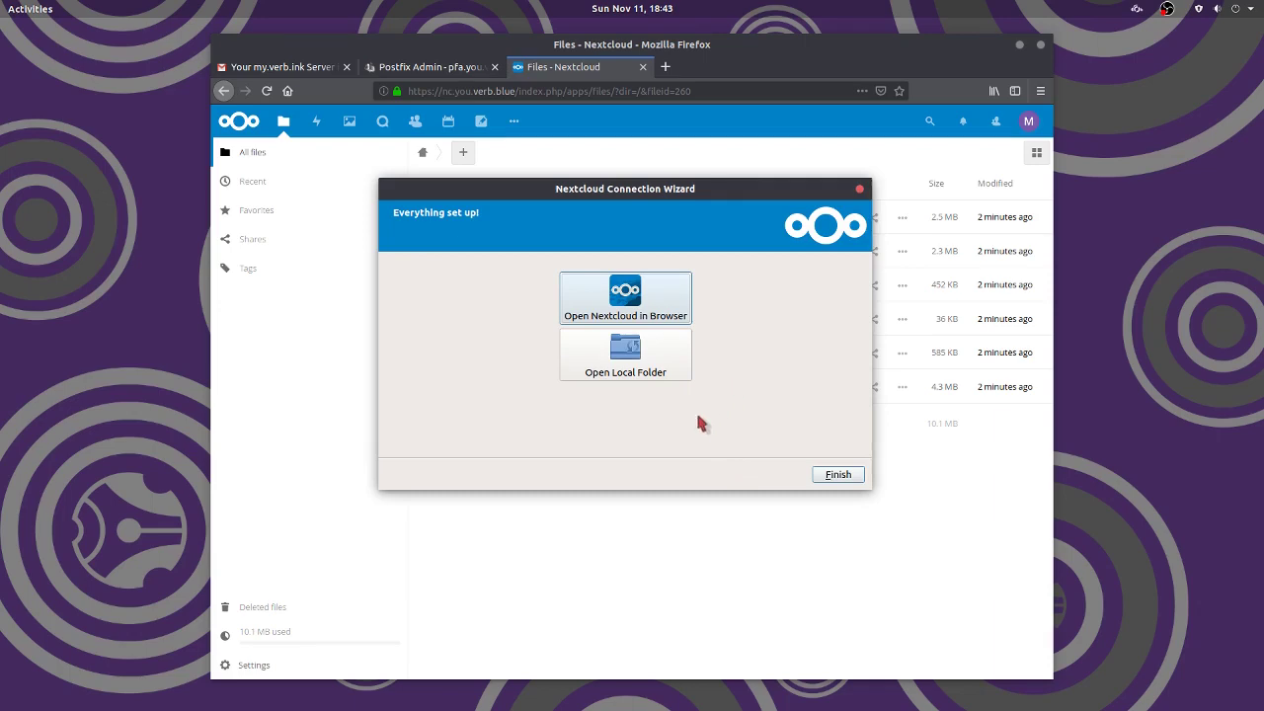
Open the local Nextcloud folder from Home in the Files application and close the connection wizard.
{"action": "mouse_move", "coordinate": [5, 284]}
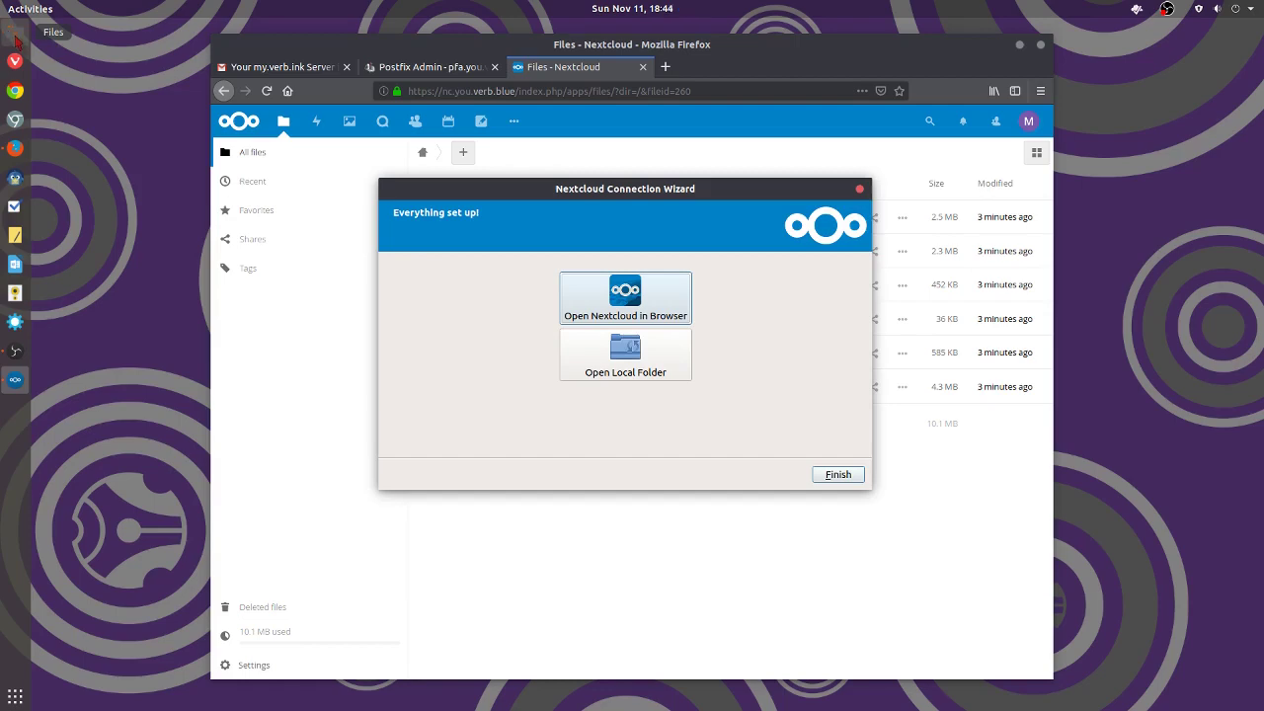
{"action": "left_click", "coordinate": [16, 40]}
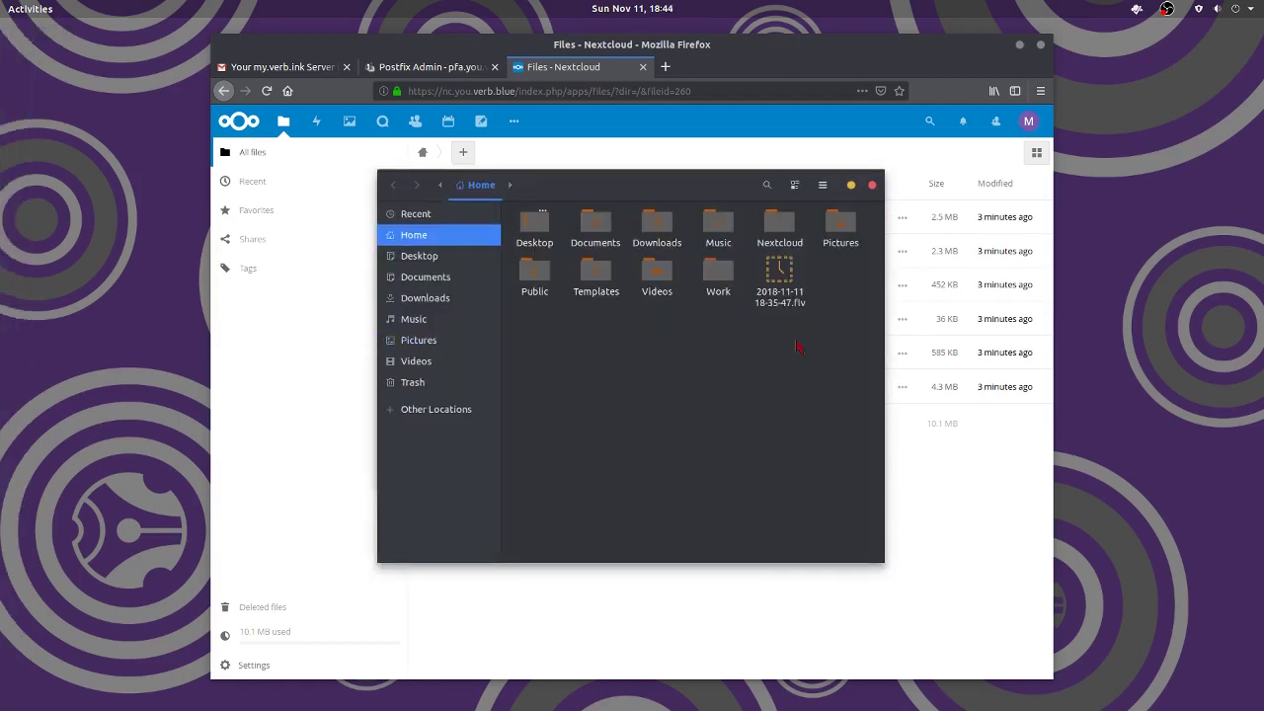
{"action": "double_click", "coordinate": [779, 225]}
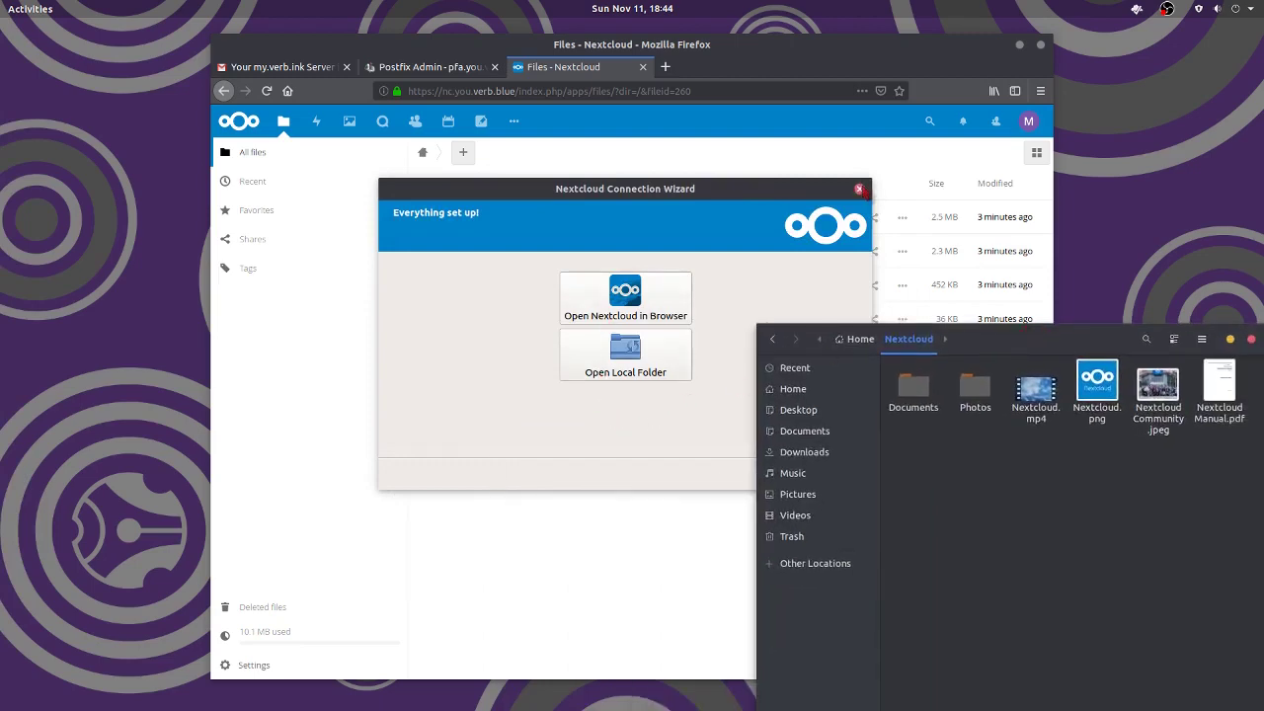
{"action": "left_click", "coordinate": [860, 189]}
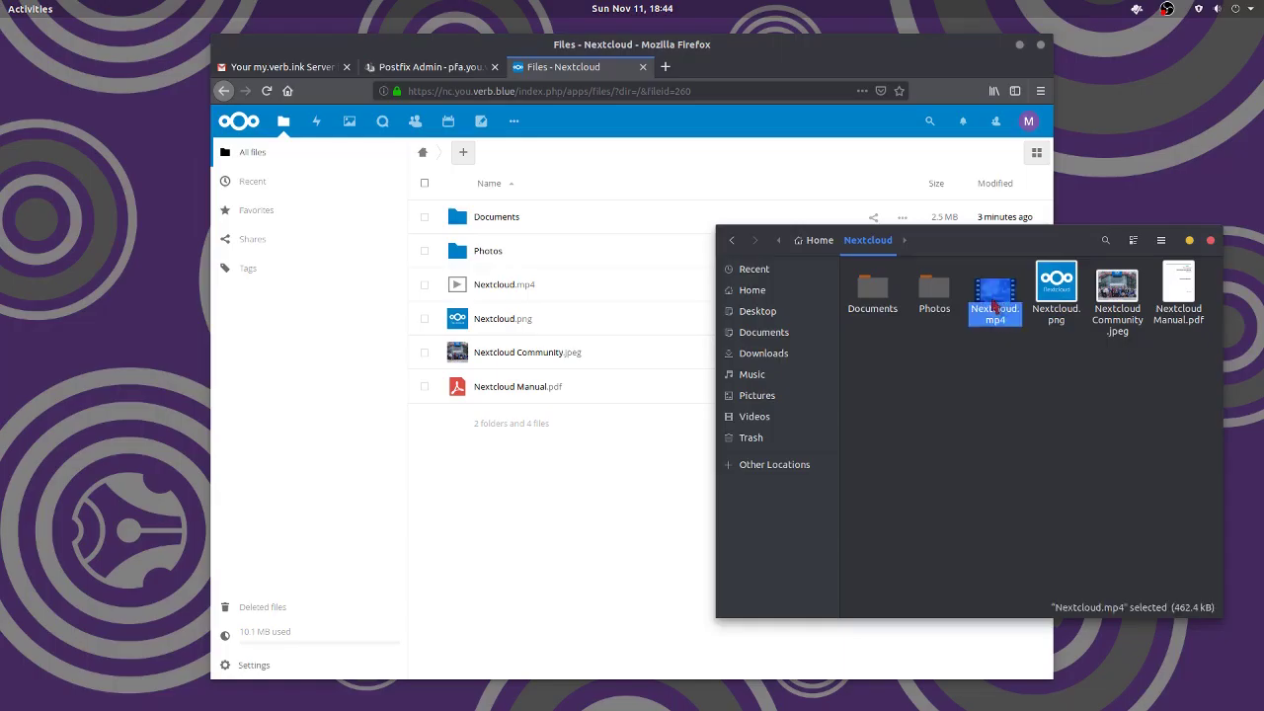
Delete Nextcloud.mp4 from the local Nextcloud folder and move the folder window clear of the browser's file list.
{"action": "left_click_drag", "start_coordinate": [995, 296], "coordinate": [568, 289]}
{"action": "key", "text": "Delete"}
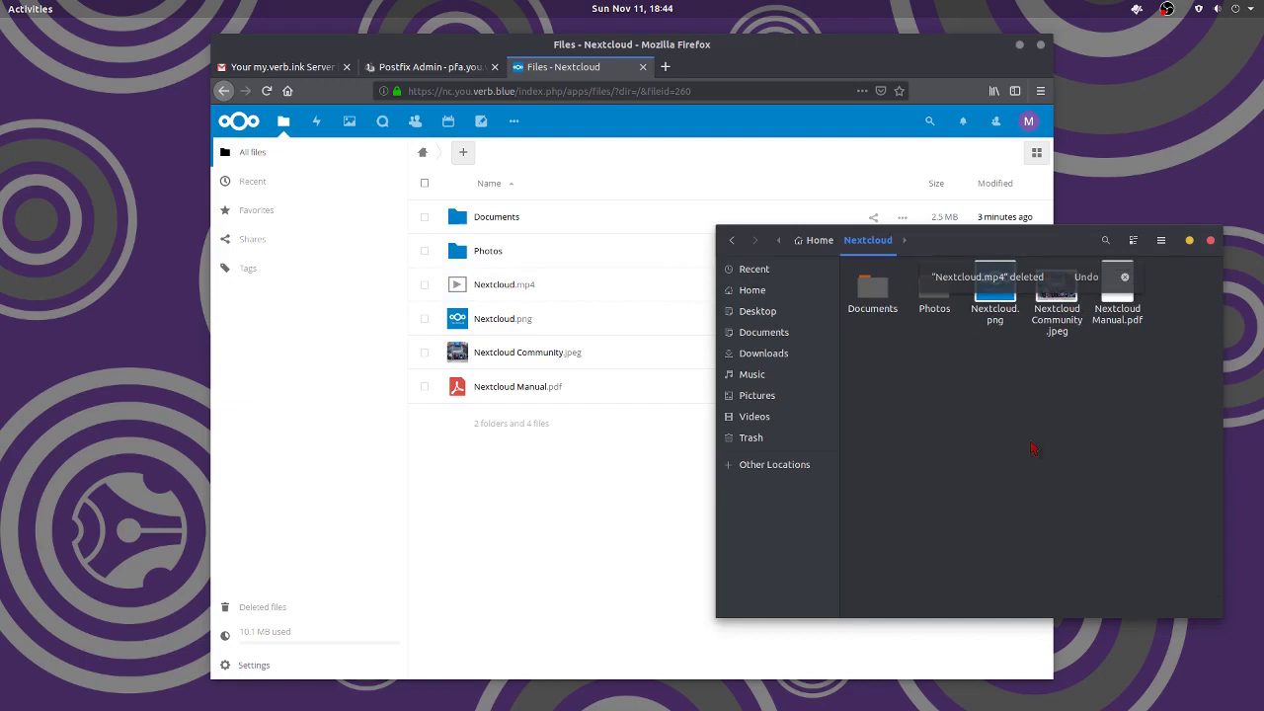
{"action": "left_click", "coordinate": [1127, 278]}
{"action": "left_click_drag", "start_coordinate": [1028, 240], "coordinate": [1068, 353]}
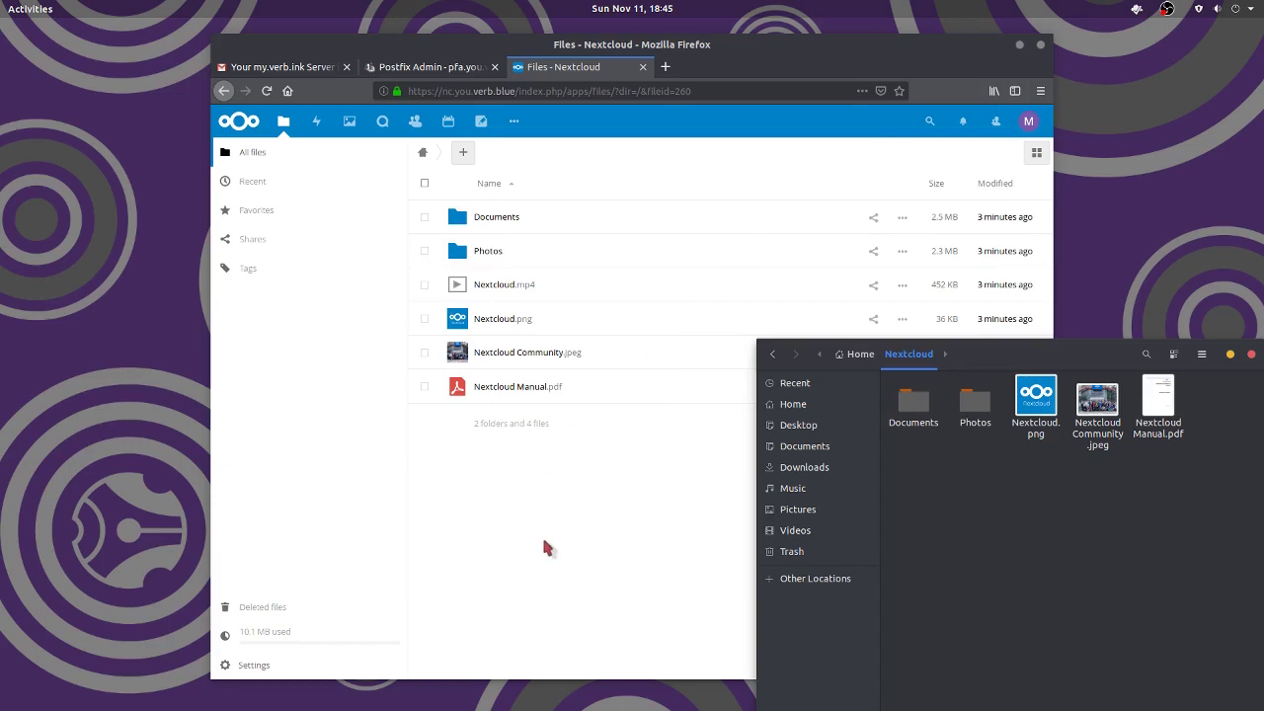
Refresh the web file list, view Nextcloud Community.jpeg, and close the image viewer.
{"action": "left_click", "coordinate": [283, 91]}
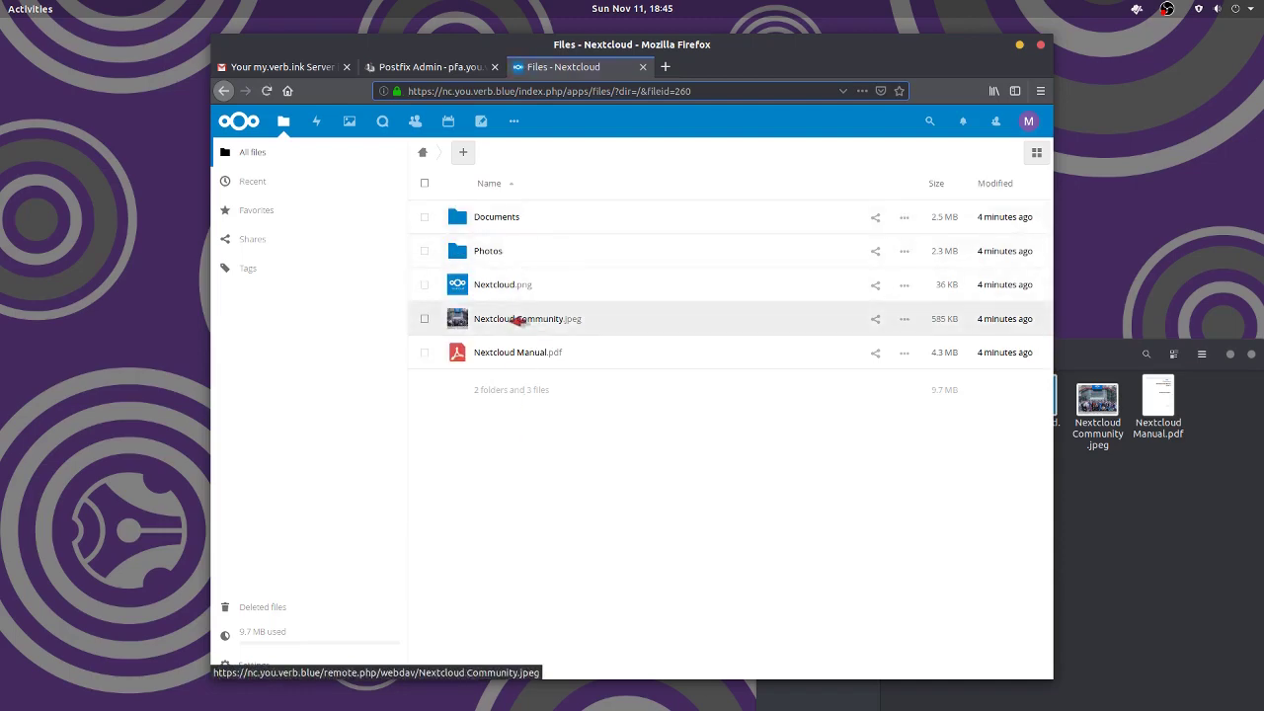
{"action": "left_click", "coordinate": [512, 320]}
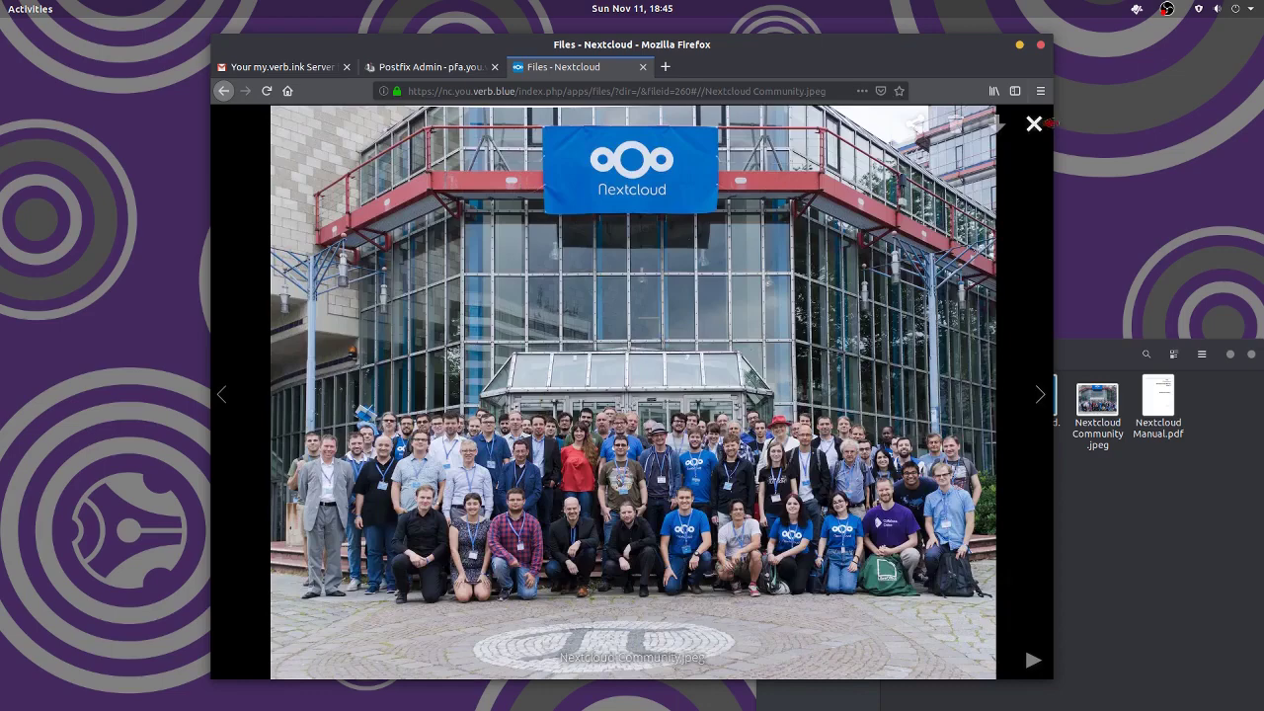
{"action": "left_click", "coordinate": [1034, 124]}
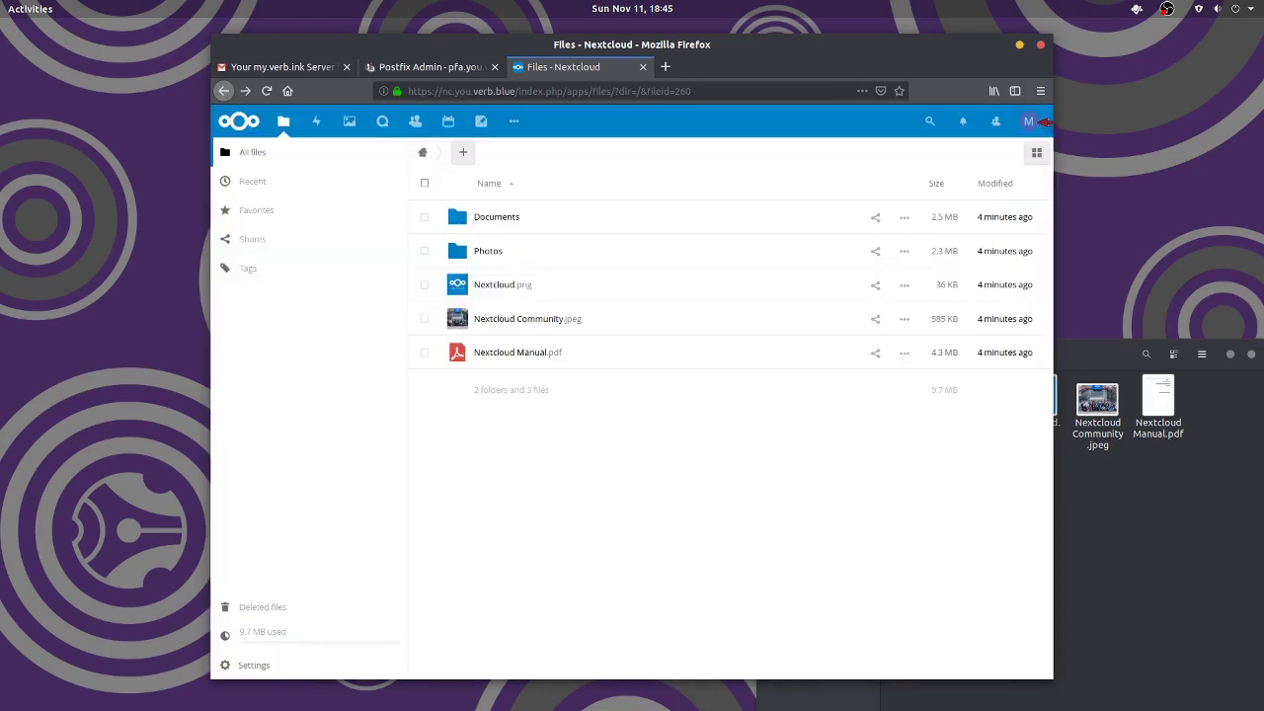
Delete Nextcloud Community.jpeg from the web files, bring the local Nextcloud folder forward, and check the desktop client's synchronization status.
{"action": "left_click", "coordinate": [905, 319]}
{"action": "left_click", "coordinate": [873, 468]}
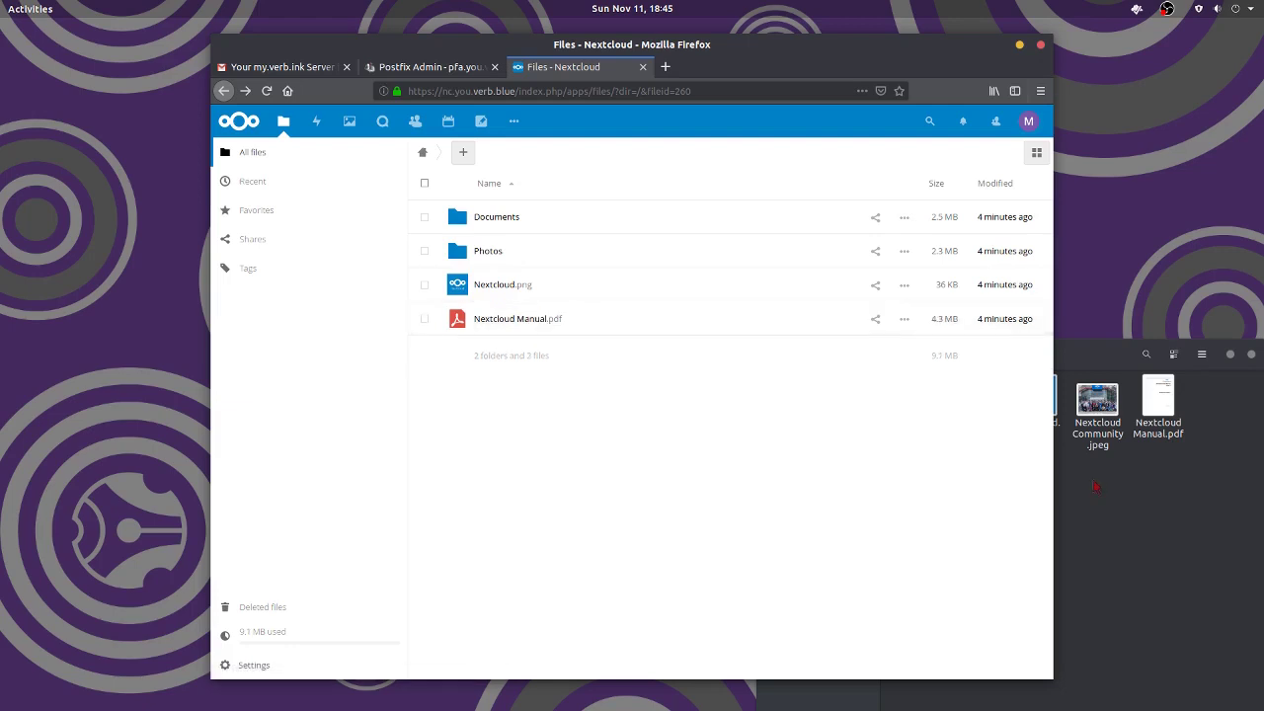
{"action": "left_click", "coordinate": [1127, 497]}
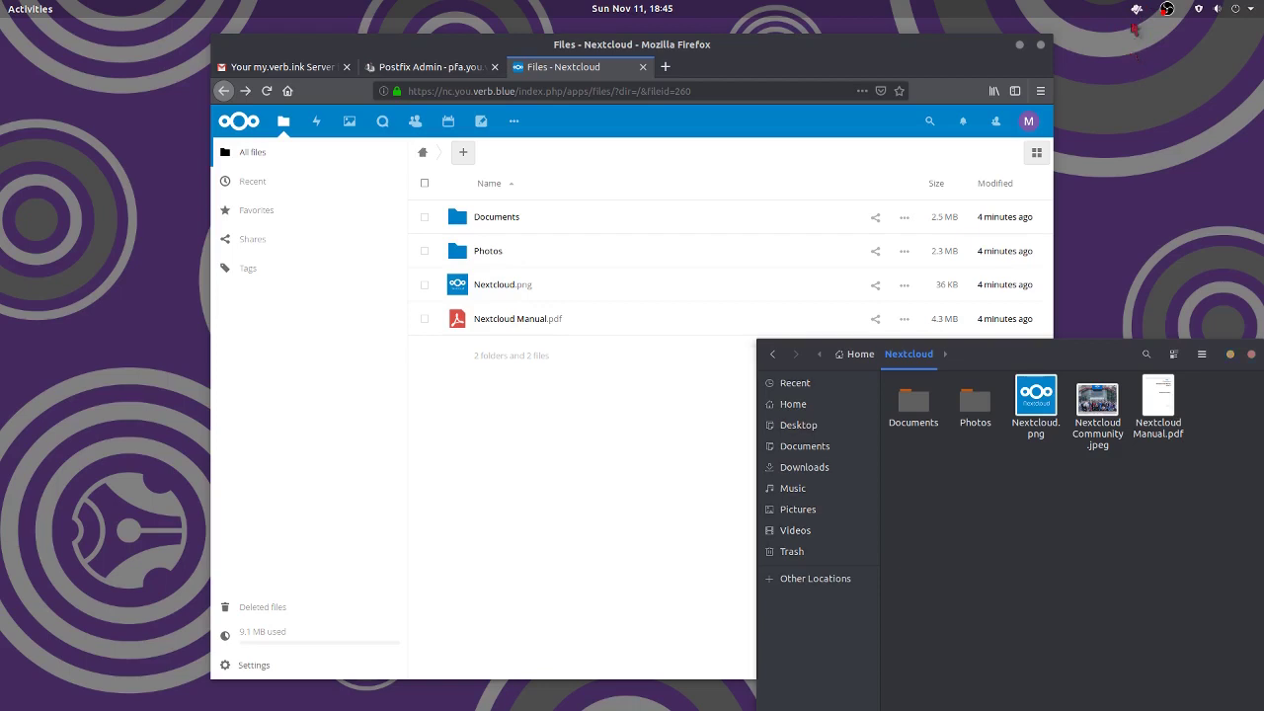
{"action": "left_click", "coordinate": [1137, 10]}
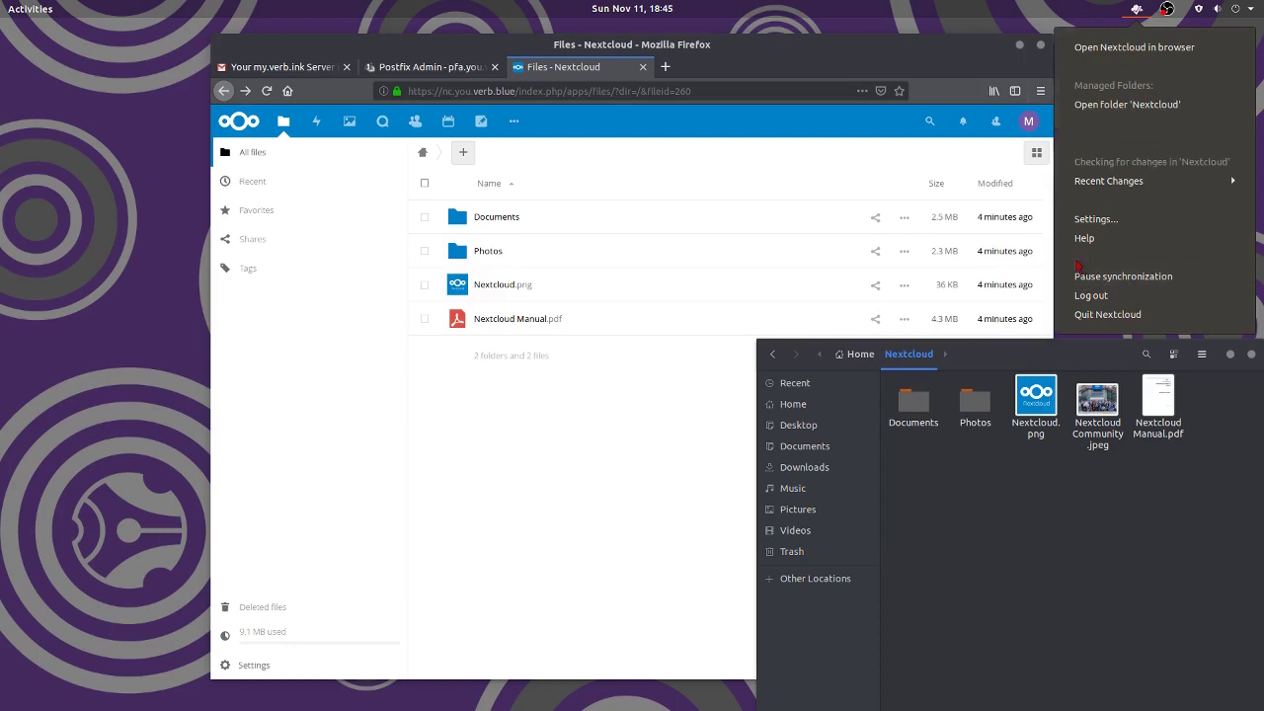
{"action": "left_click", "coordinate": [1076, 41]}
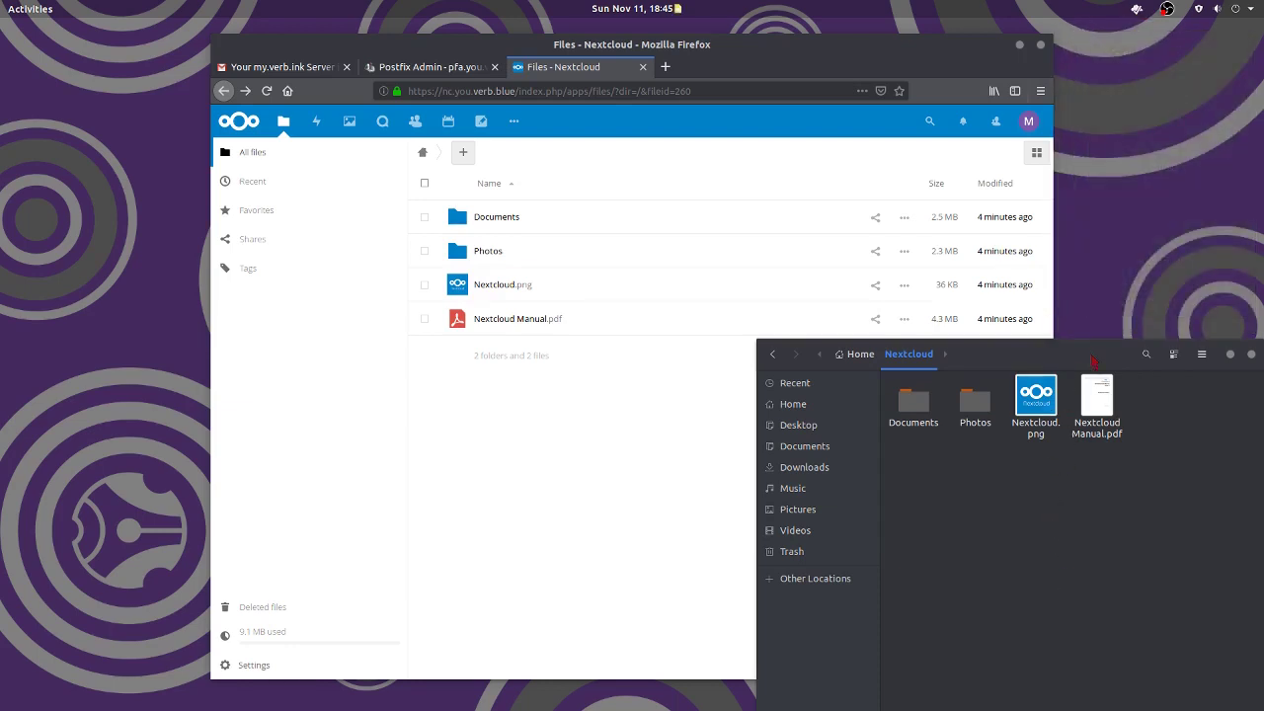
Bookmark the Nextcloud folder from Home among the file manager's places and close the file manager window.
{"action": "left_click_drag", "start_coordinate": [1093, 362], "coordinate": [740, 234]}
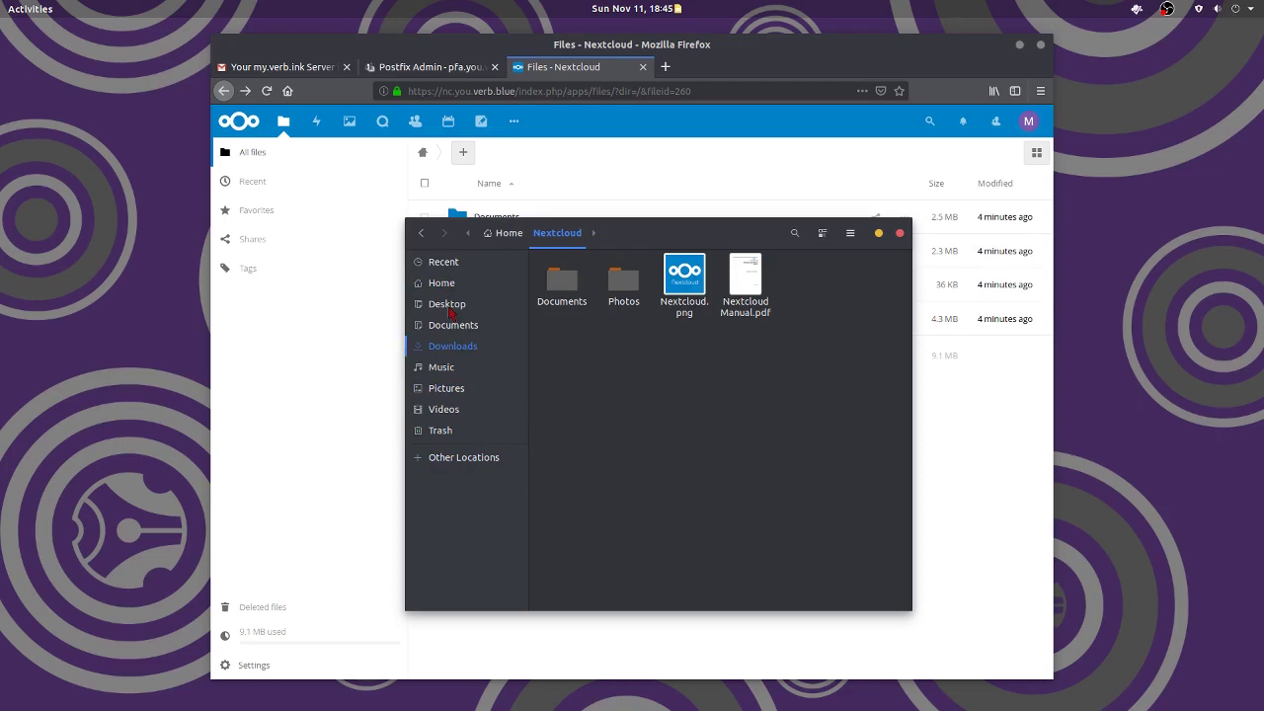
{"action": "left_click", "coordinate": [441, 283]}
{"action": "left_click_drag", "start_coordinate": [798, 282], "coordinate": [460, 464]}
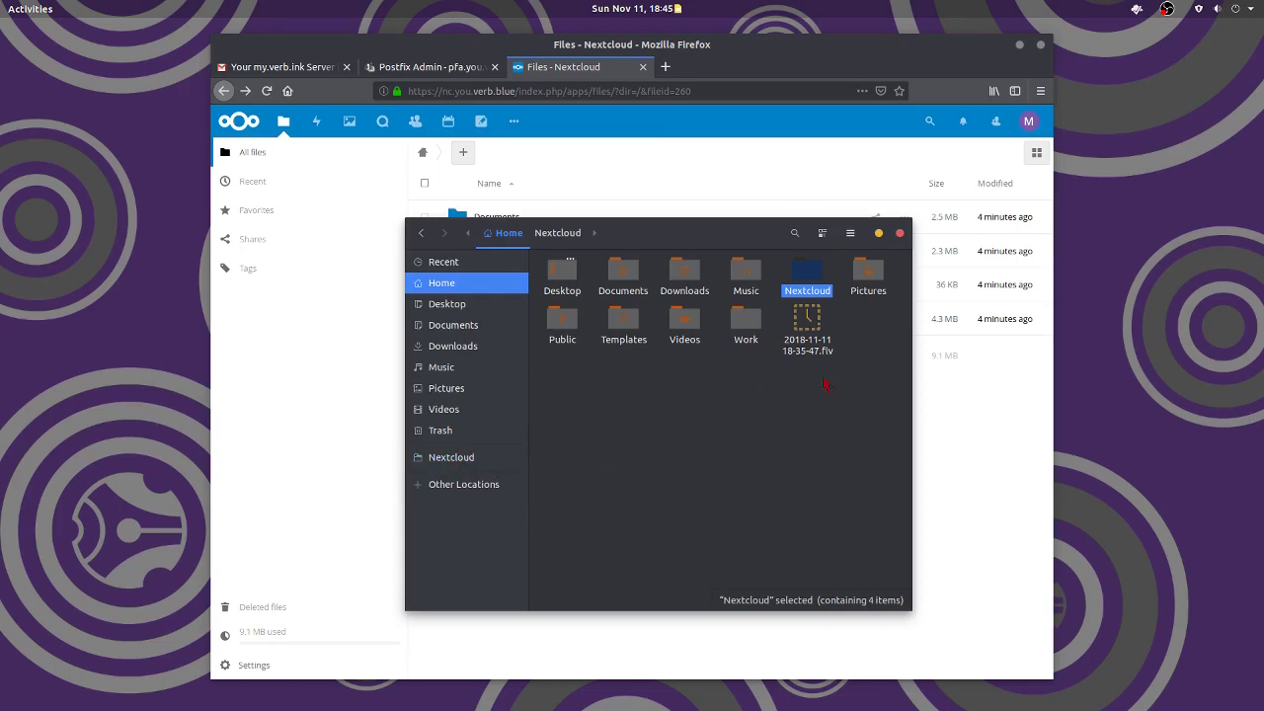
{"action": "left_click", "coordinate": [900, 232]}
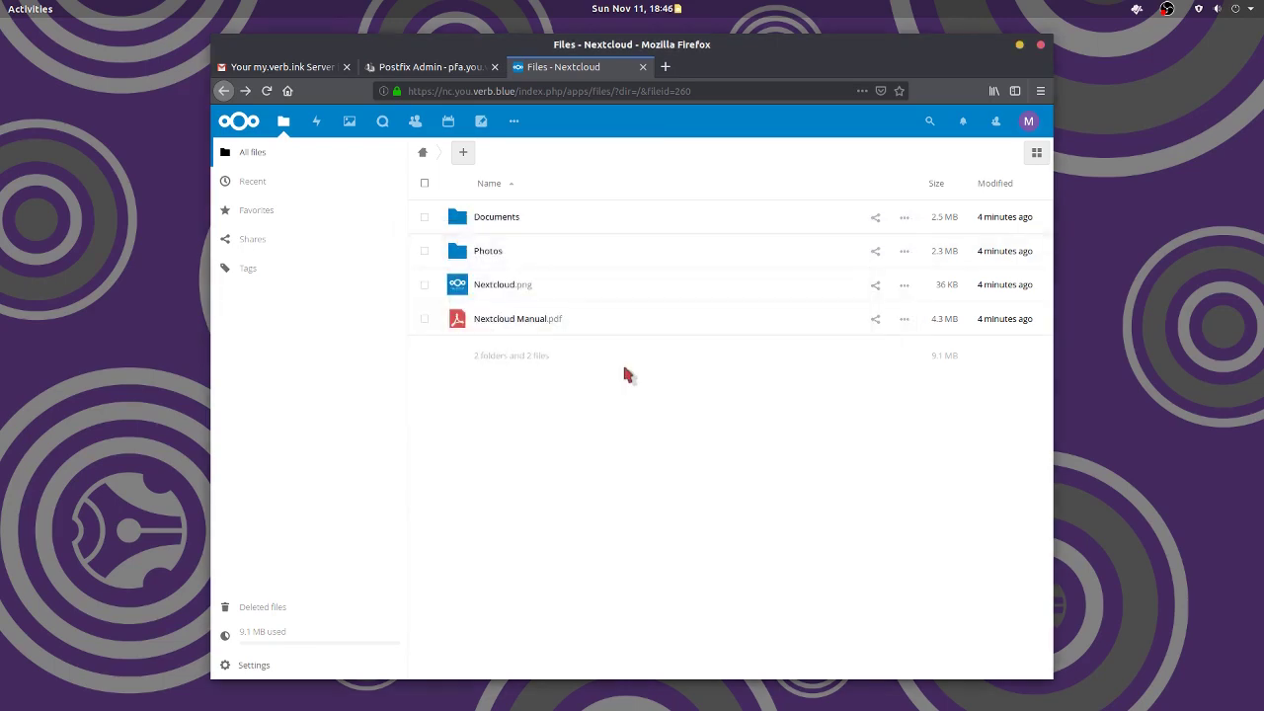